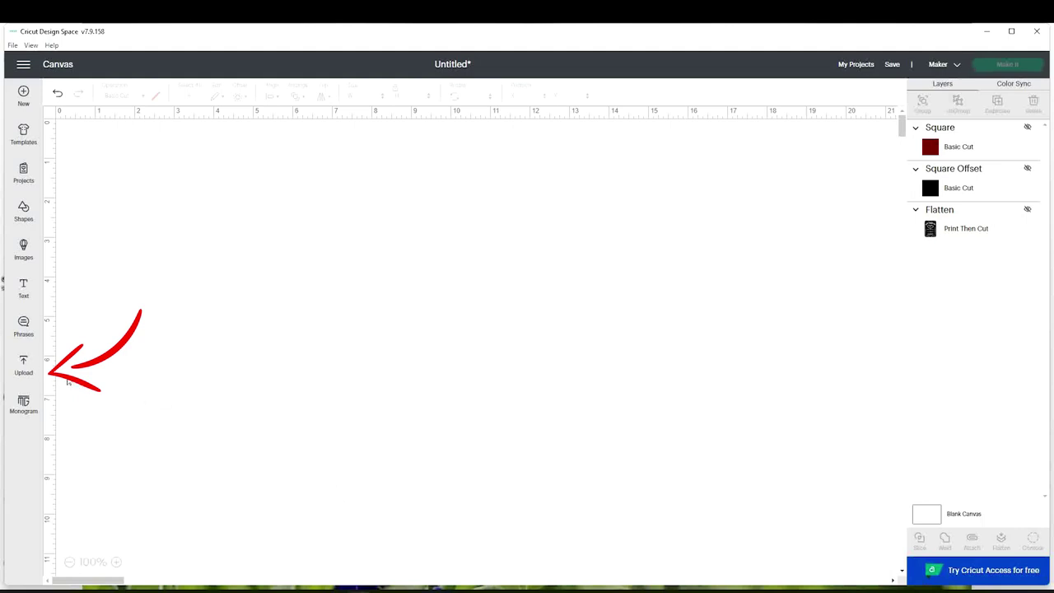
Step: Open the file "whiskey best dad 3" from the svg pngs may2022 folder as a new image upload
{"action": "left_click", "coordinate": [24, 366]}
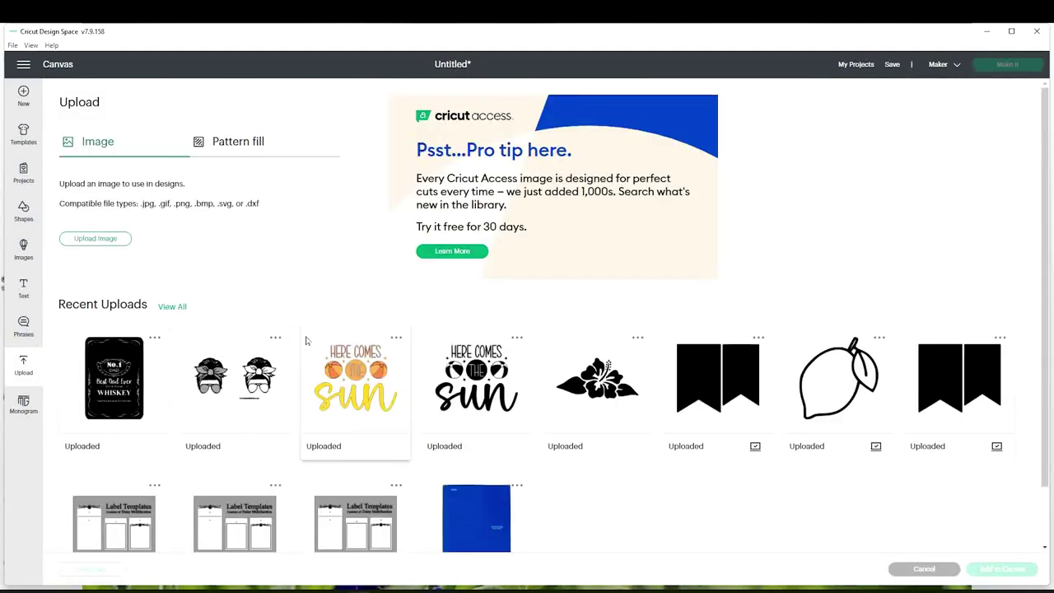
{"action": "left_click", "coordinate": [97, 238]}
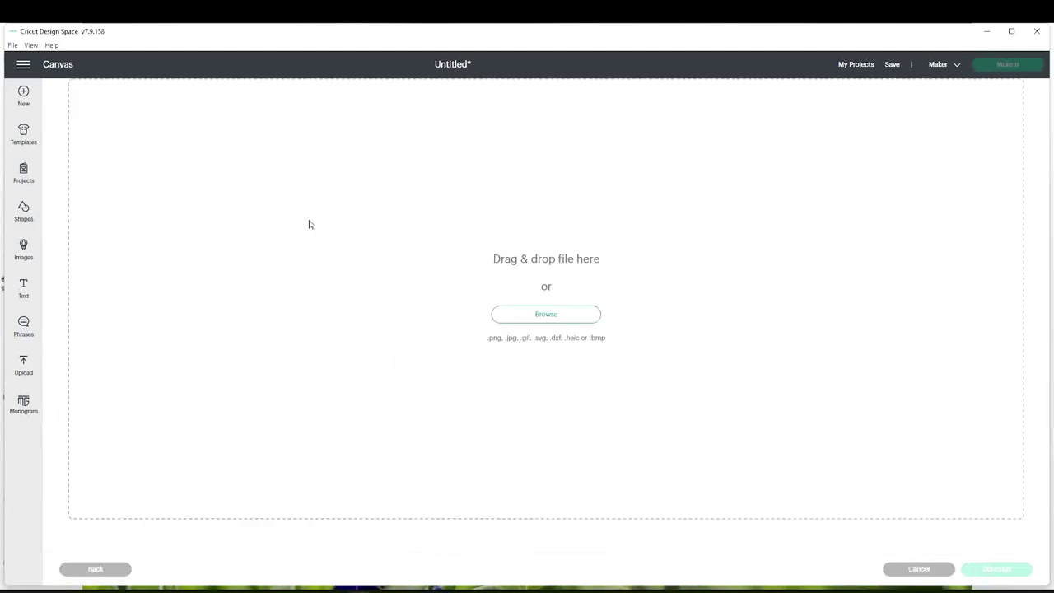
{"action": "left_click", "coordinate": [556, 316]}
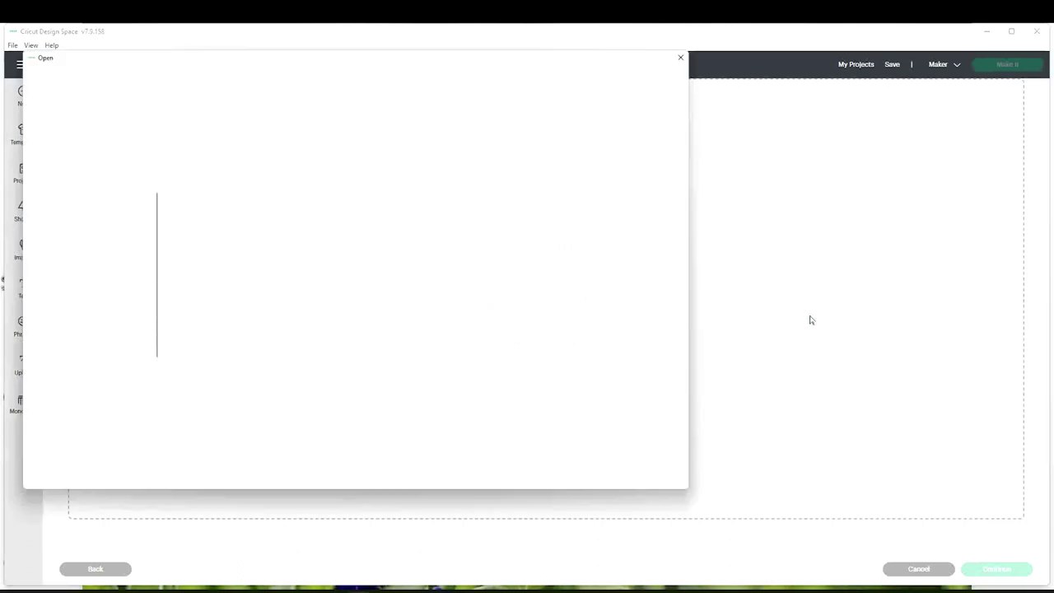
{"action": "left_click", "coordinate": [323, 136]}
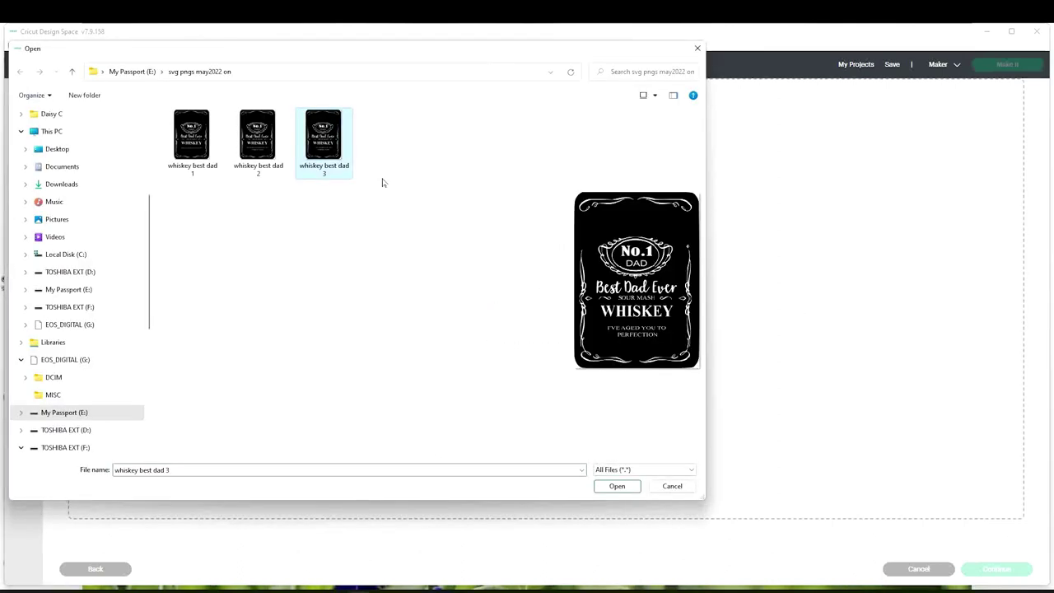
{"action": "left_click", "coordinate": [617, 486]}
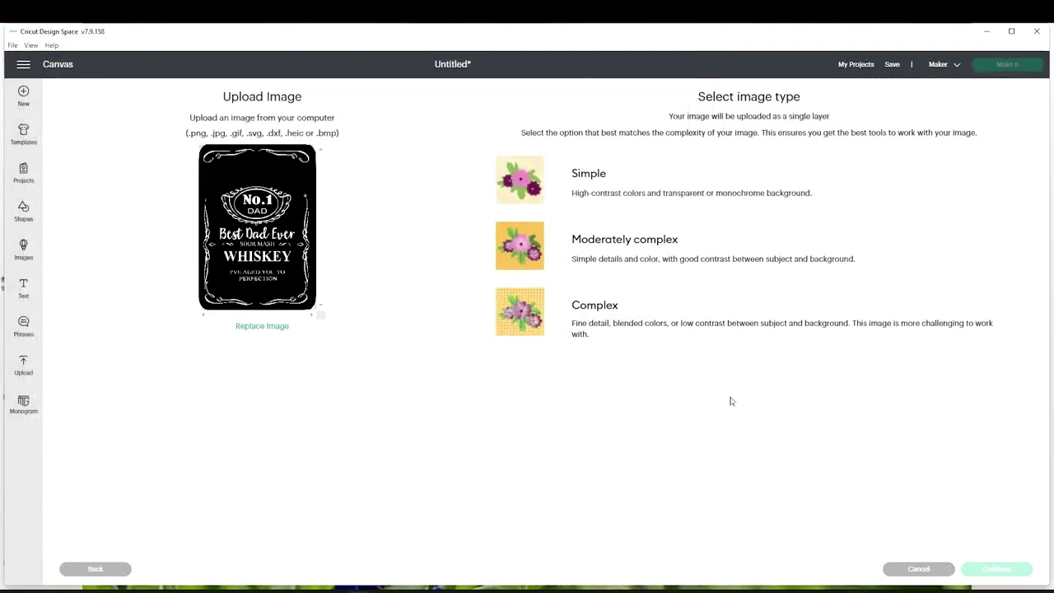
Step: Upload the whiskey label as a Complex, Print Then Cut image without removing any background, and add it to the canvas
{"action": "left_click", "coordinate": [628, 323]}
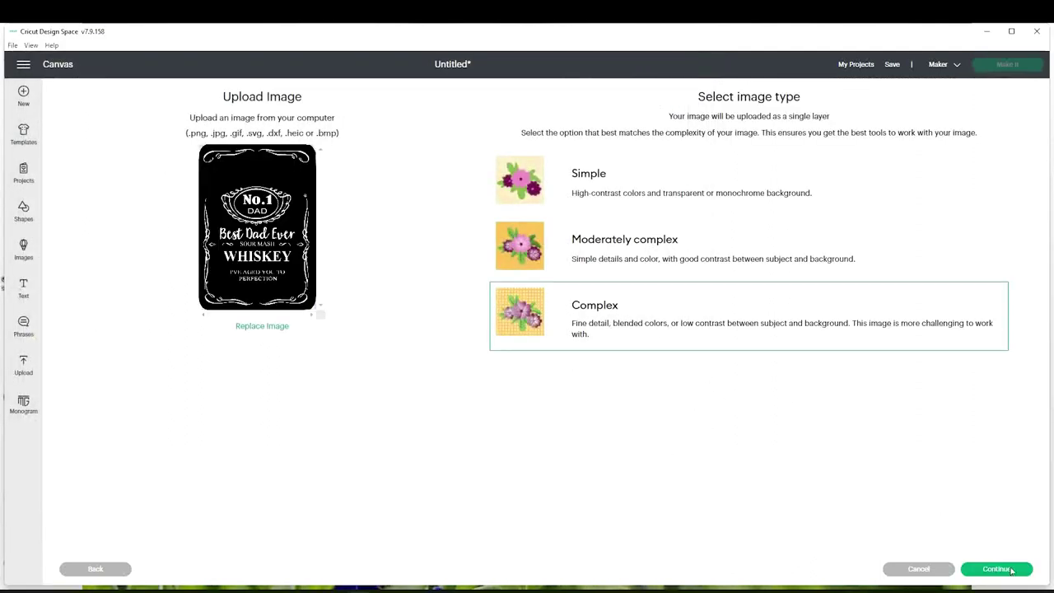
{"action": "left_click", "coordinate": [997, 569]}
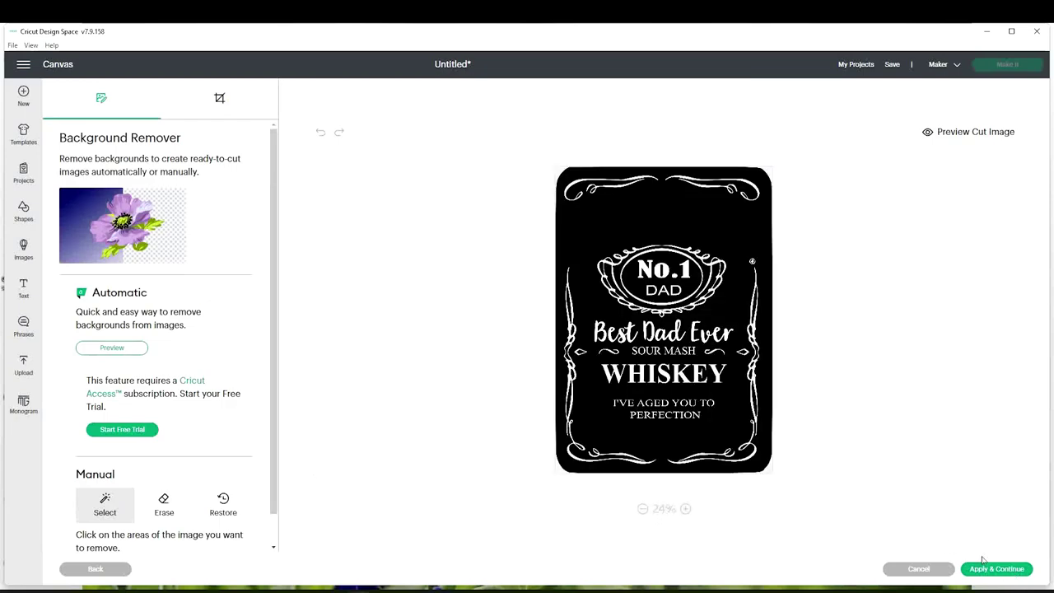
{"action": "left_click", "coordinate": [1006, 573]}
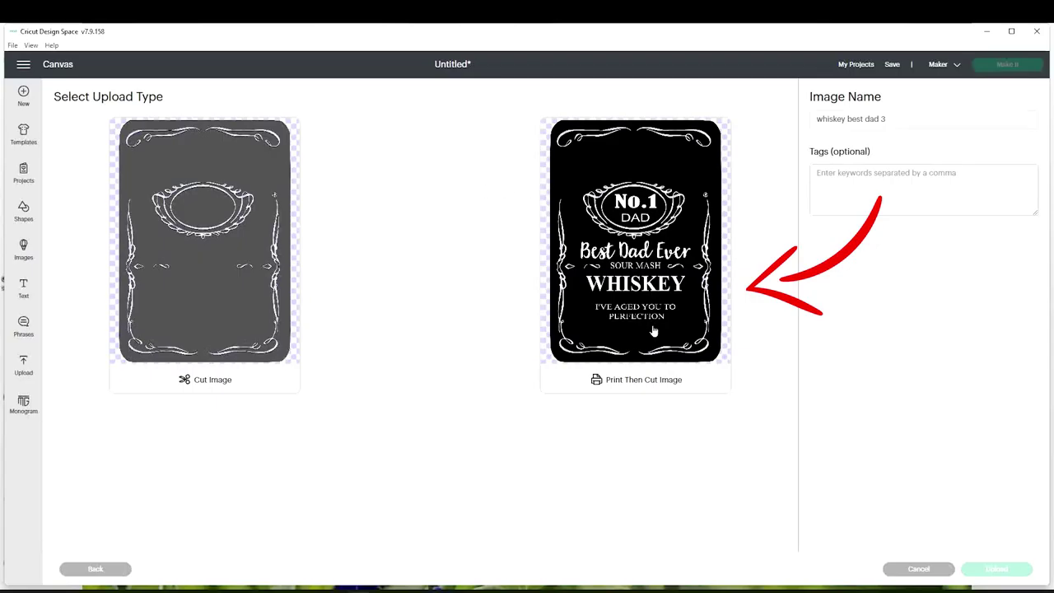
{"action": "left_click", "coordinate": [636, 246]}
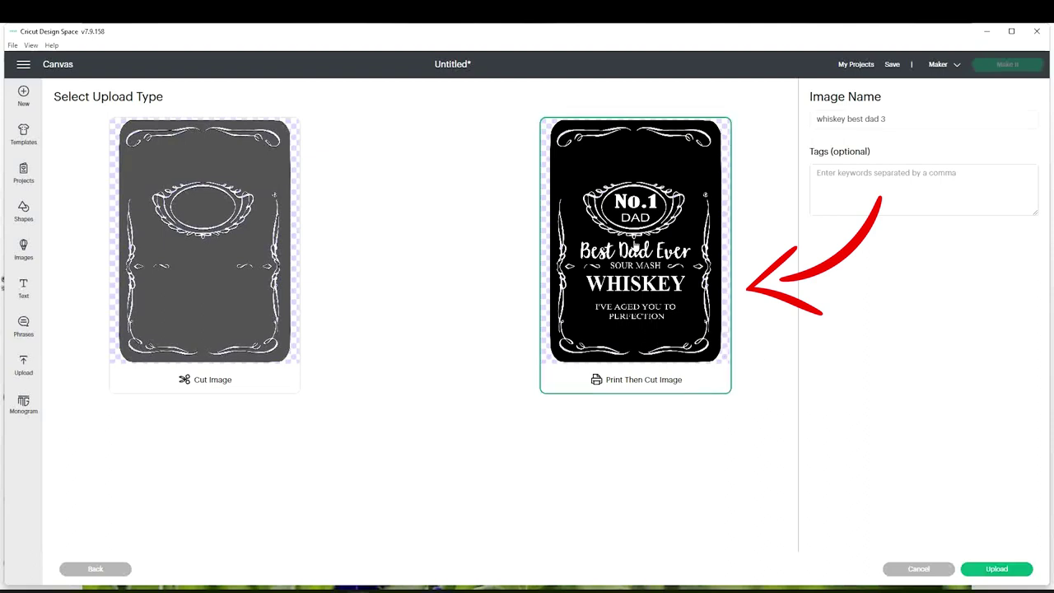
{"action": "left_click", "coordinate": [1007, 571]}
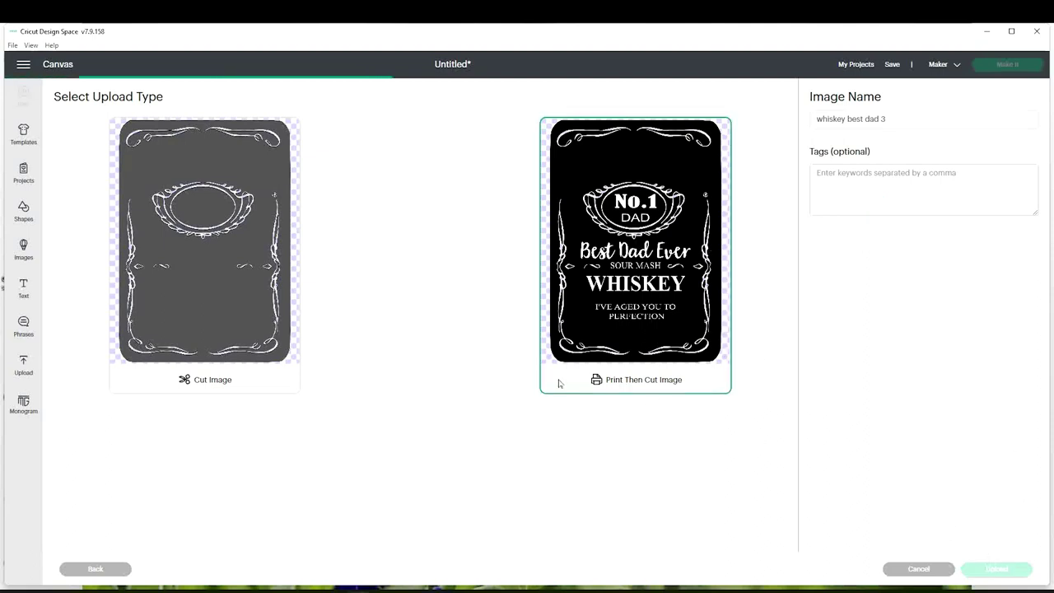
{"action": "left_click", "coordinate": [125, 394]}
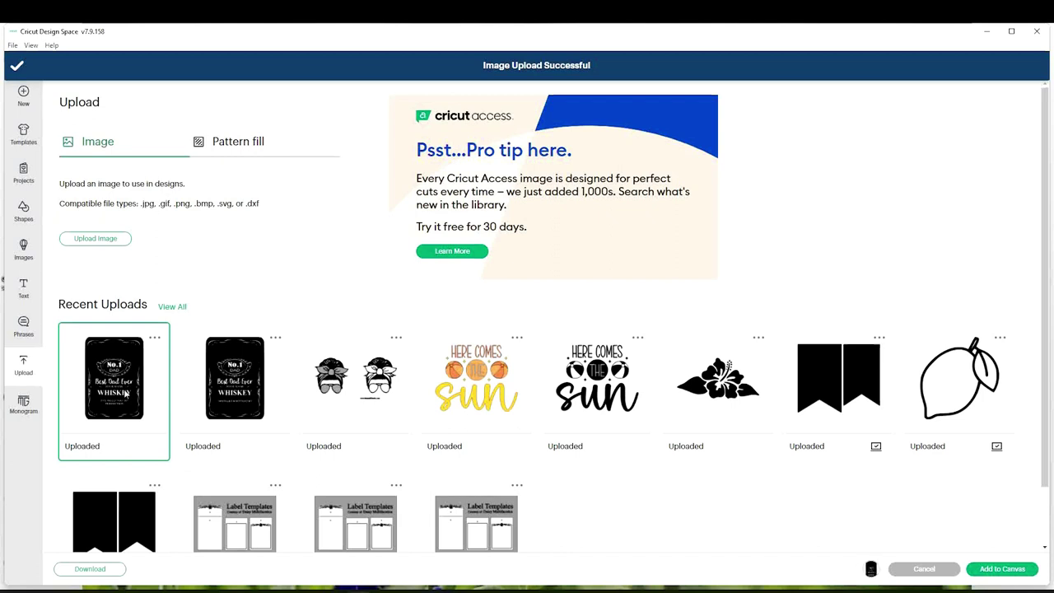
{"action": "left_click", "coordinate": [998, 569]}
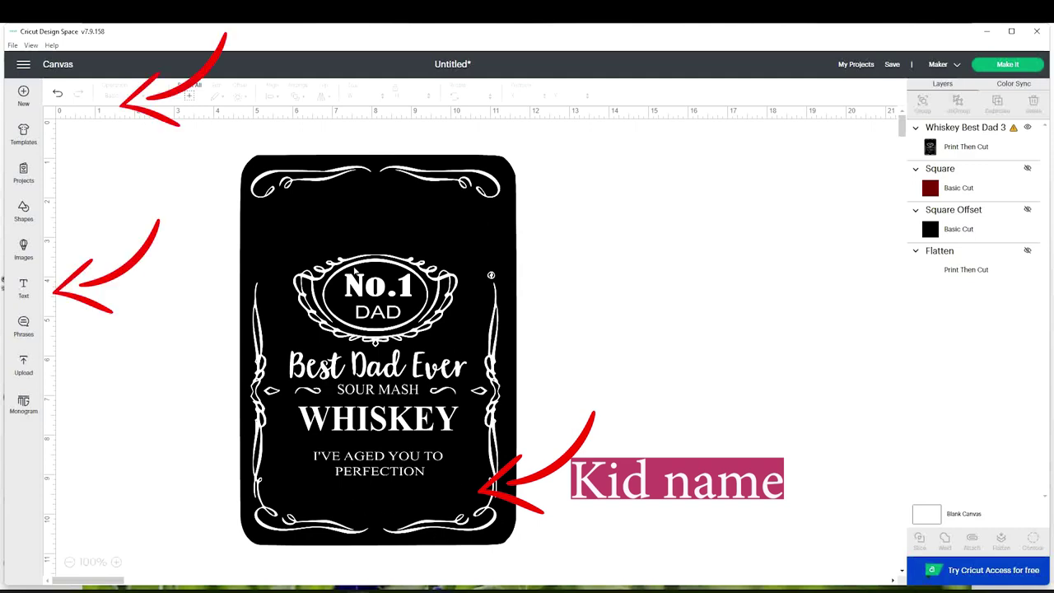
Step: Add a new text object and set its font to Megatron from the system fonts
{"action": "left_click", "coordinate": [23, 284]}
{"action": "left_click", "coordinate": [123, 95]}
{"action": "left_click", "coordinate": [550, 98]}
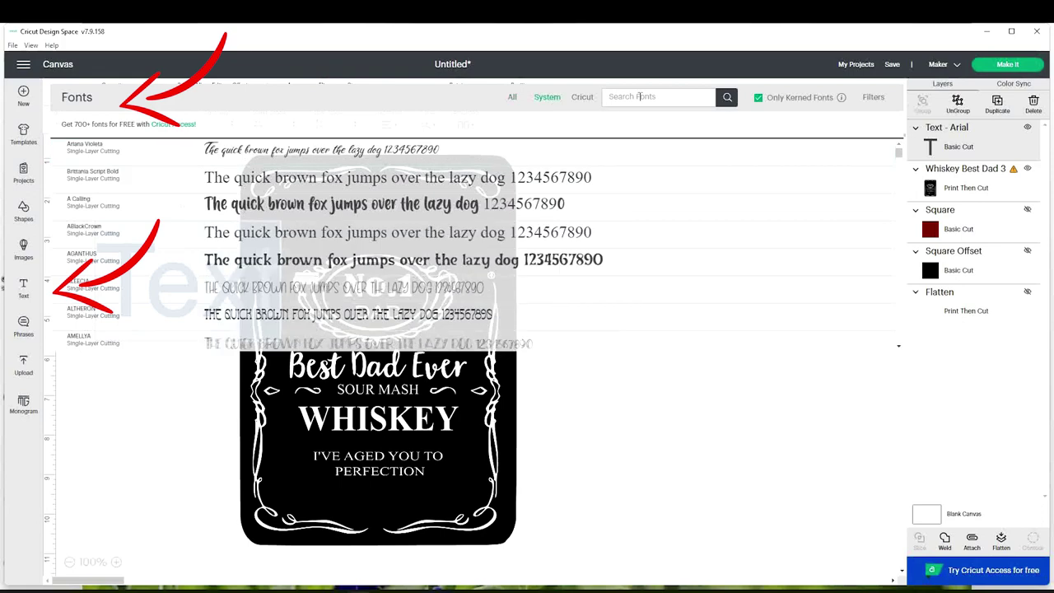
{"action": "left_click", "coordinate": [638, 97]}
{"action": "type", "text": "megatron"}
{"action": "left_click", "coordinate": [264, 152]}
Step: Place the text above the No.1 Dad emblem and change its wording to "HAPPY FATHER'S DAY"
{"action": "left_click_drag", "start_coordinate": [316, 265], "coordinate": [321, 227]}
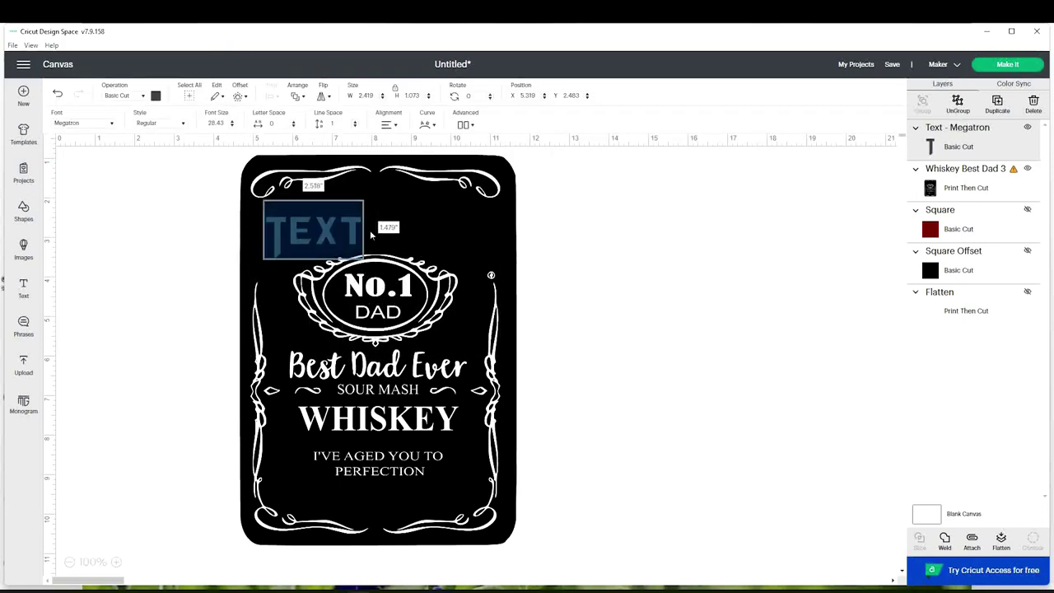
{"action": "type", "text": "HAPPY"}
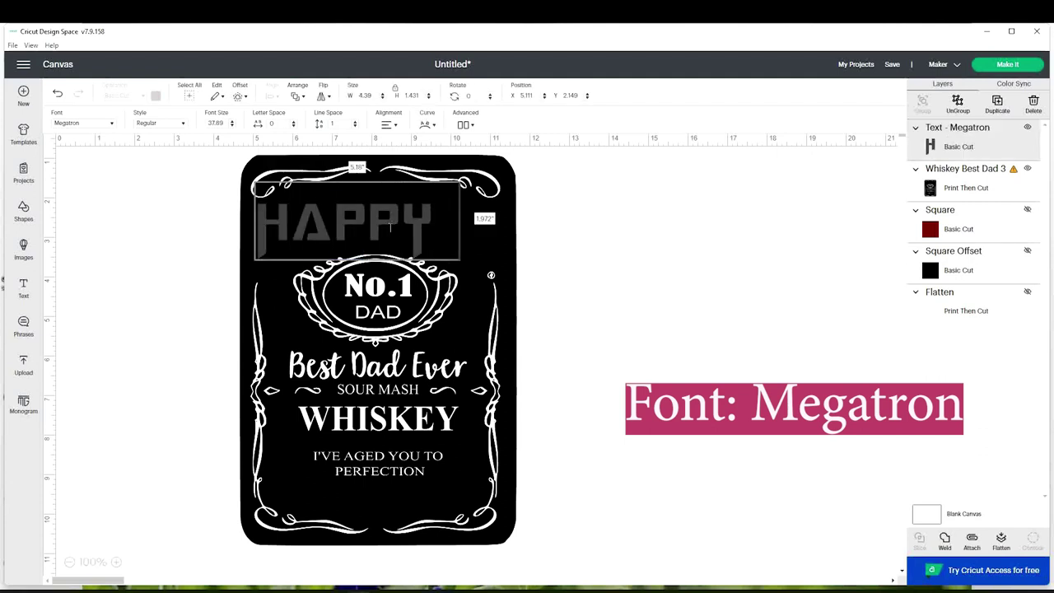
{"action": "type", "text": " FATHER'S DAY"}
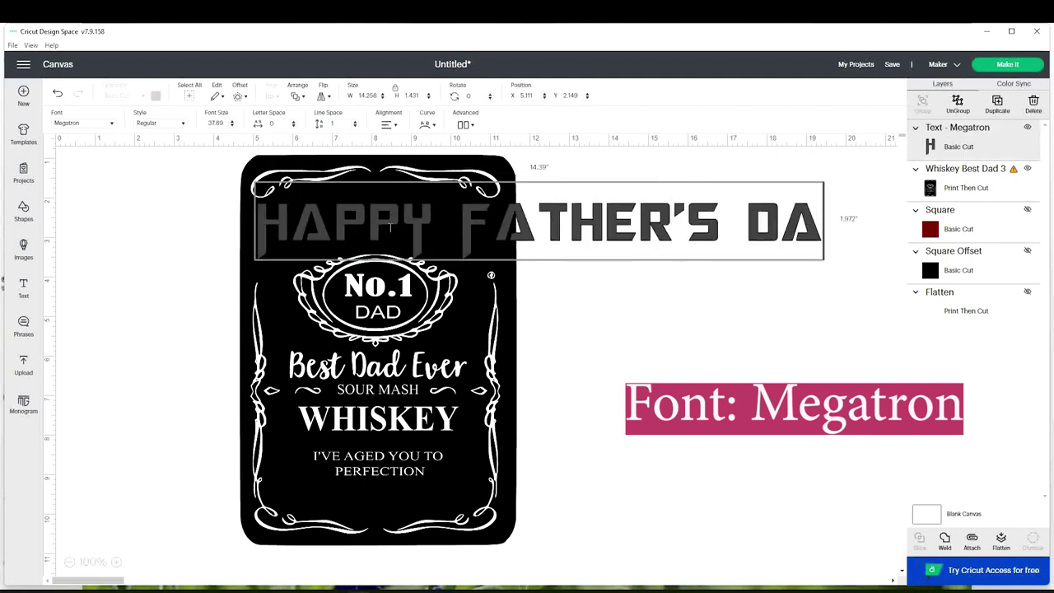
Step: Resize the HAPPY FATHER'S DAY text to about 5.82 inches wide and 1.17 inches high, fitting inside the label
{"action": "left_click", "coordinate": [576, 313]}
{"action": "left_click", "coordinate": [576, 222]}
{"action": "left_click_drag", "start_coordinate": [857, 259], "coordinate": [495, 258]}
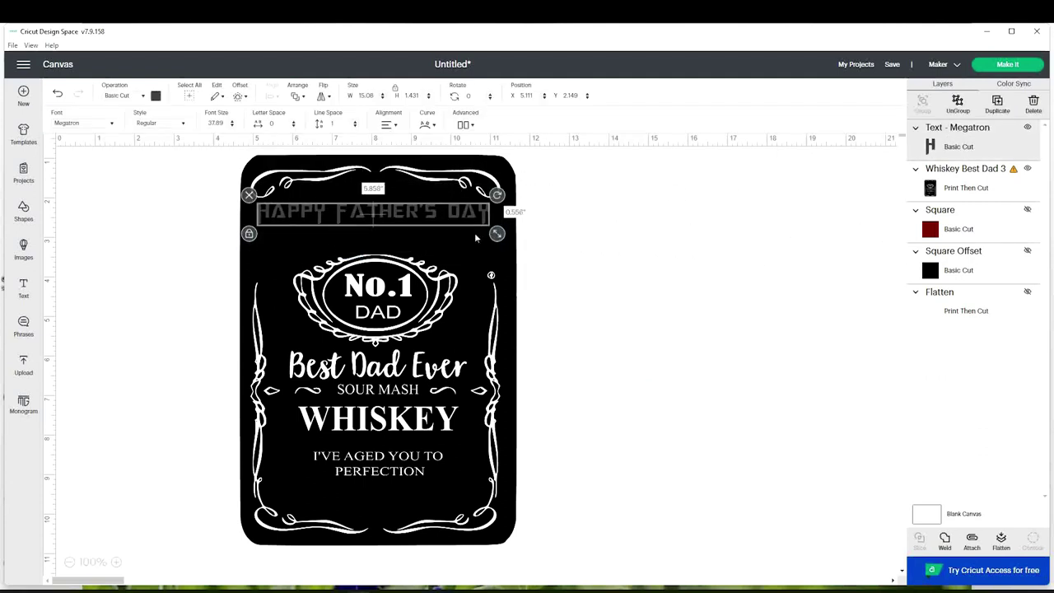
Step: Change the color of the HAPPY FATHER'S DAY text to white
{"action": "left_click", "coordinate": [156, 95]}
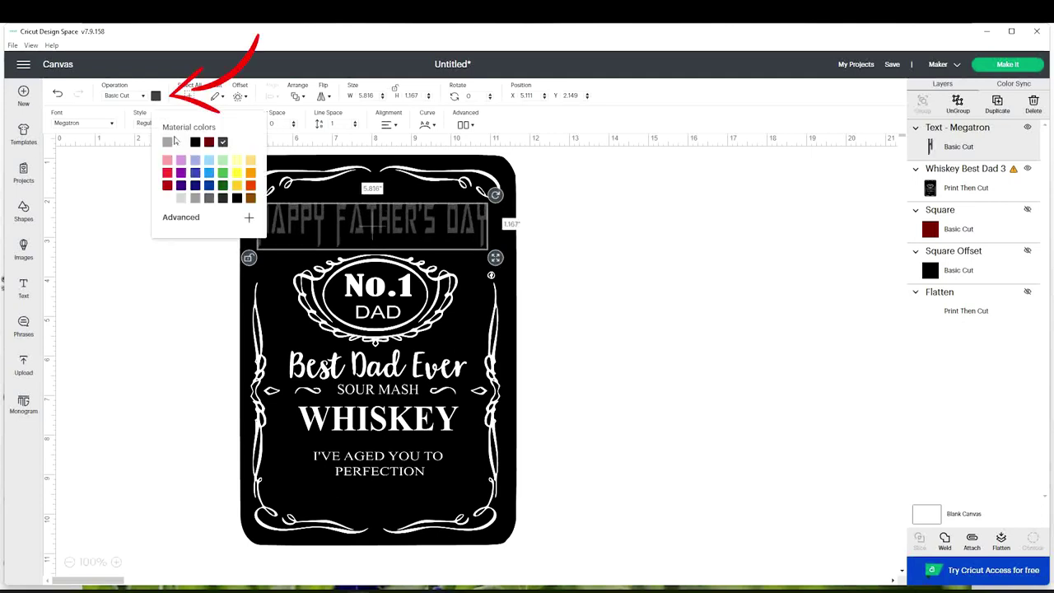
{"action": "left_click", "coordinate": [182, 147]}
{"action": "left_click", "coordinate": [577, 239]}
Step: Nudge the white HAPPY FATHER'S DAY text so it sits centered between the label's borders above the emblem
{"action": "left_click", "coordinate": [478, 233]}
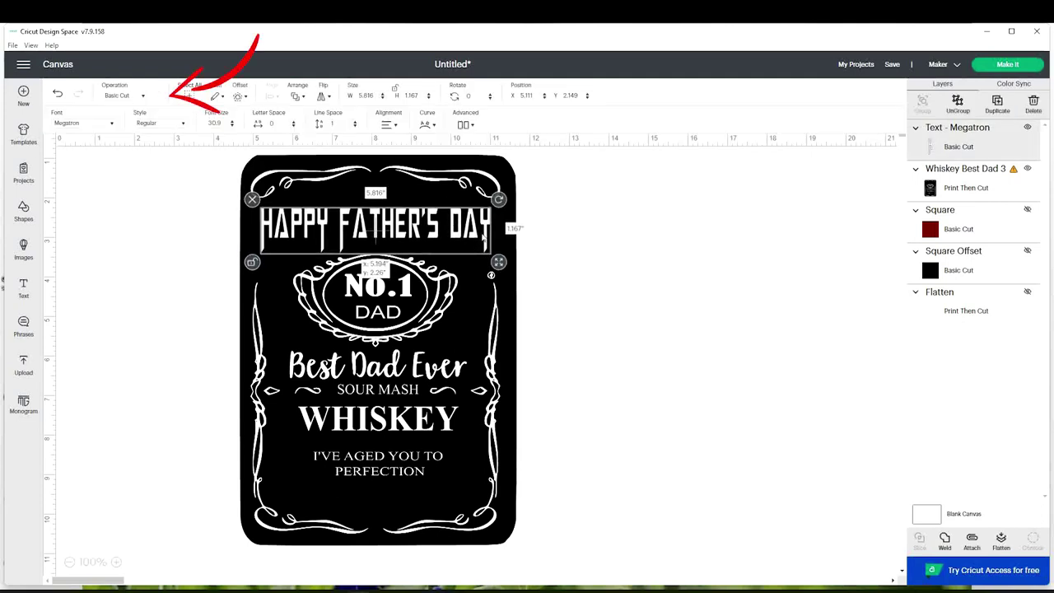
{"action": "left_click", "coordinate": [573, 236]}
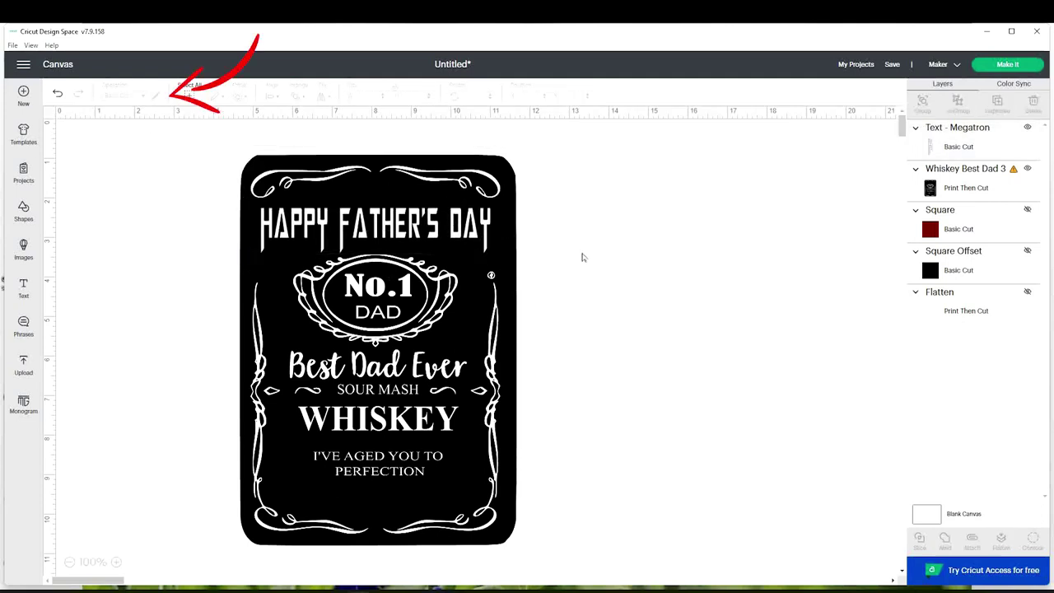
{"action": "left_click", "coordinate": [490, 248]}
{"action": "left_click", "coordinate": [589, 241]}
Step: Curve the HAPPY FATHER'S DAY text into an upward arch over the No.1 Dad emblem
{"action": "left_click", "coordinate": [467, 232]}
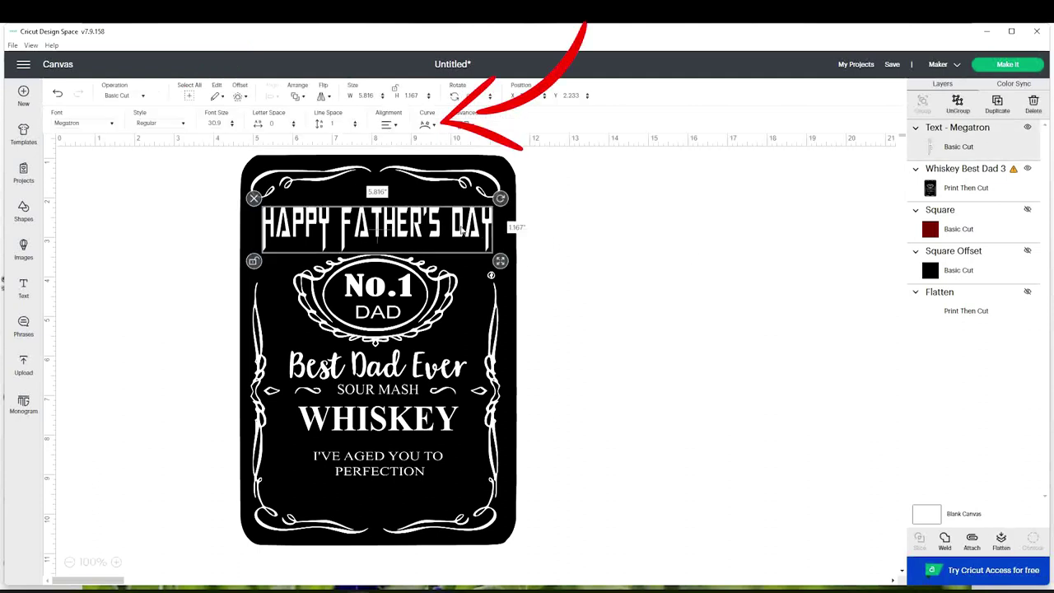
{"action": "left_click", "coordinate": [427, 124]}
{"action": "left_click_drag", "start_coordinate": [403, 152], "coordinate": [401, 153]}
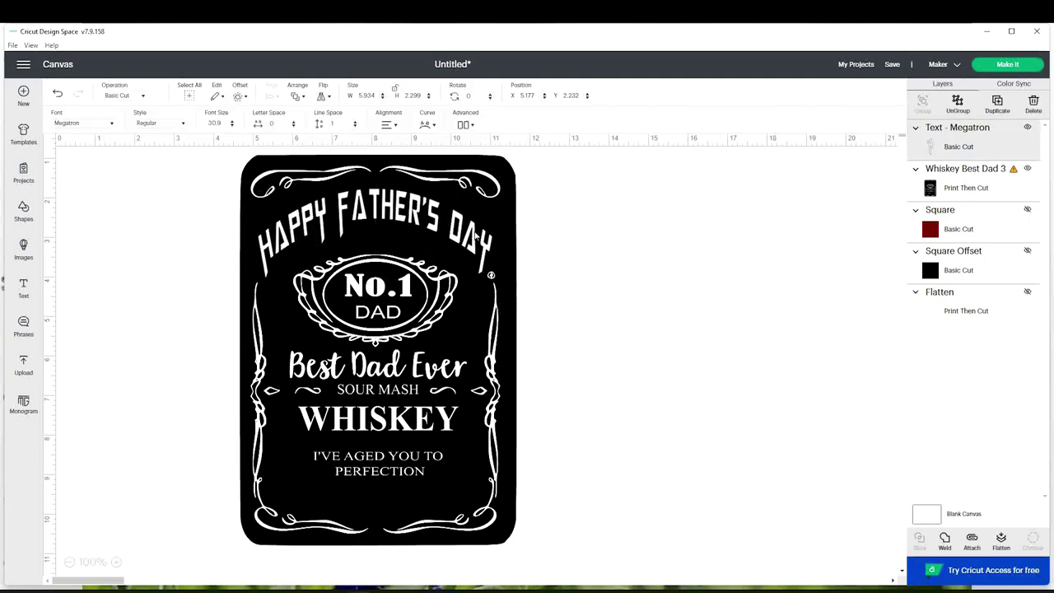
Step: Widen the arched HAPPY FATHER'S DAY text to about 6.35 inches and adjust its alignment with the label
{"action": "left_click_drag", "start_coordinate": [505, 282], "coordinate": [511, 283]}
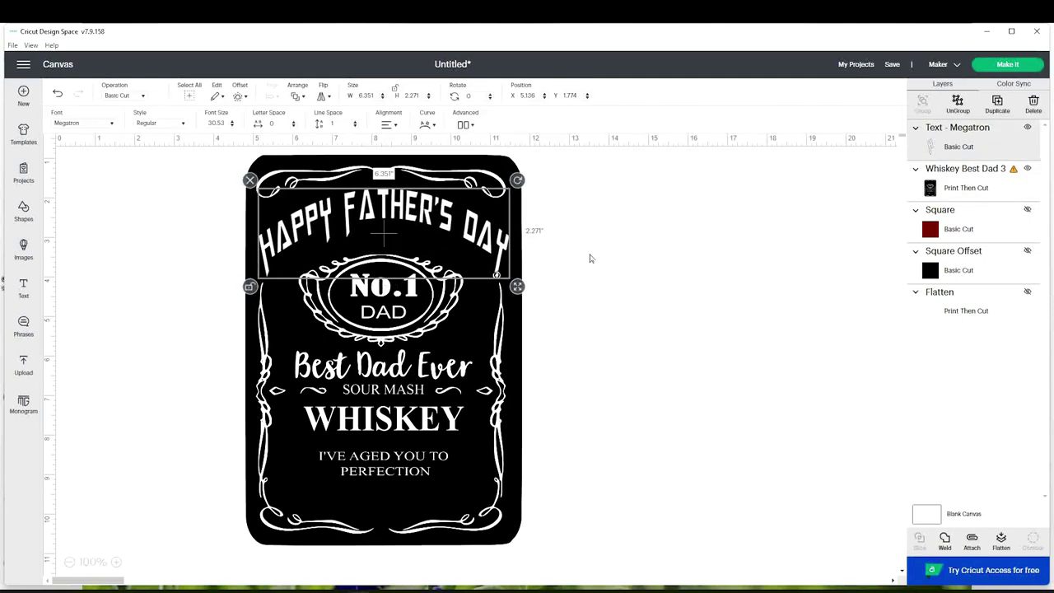
{"action": "left_click", "coordinate": [568, 350]}
{"action": "left_click", "coordinate": [498, 343]}
{"action": "left_click", "coordinate": [642, 324]}
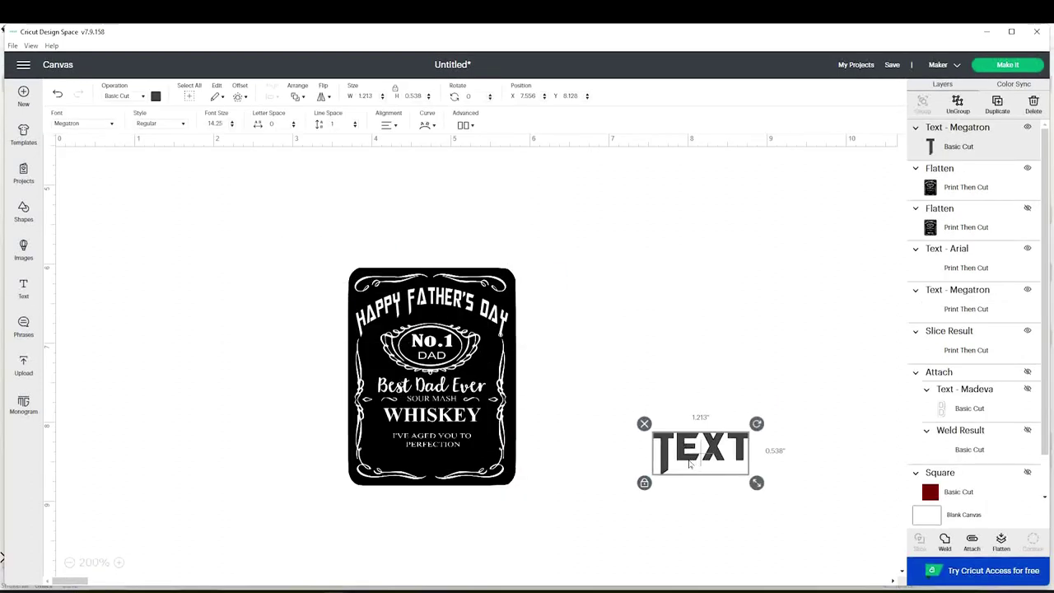
Step: Enter "YOUR SON" in the new Megatron text and place the "100% LOVE BY VOL. [100% PROOF]" line inside the label's lower border
{"action": "type", "text": "YOUR SON"}
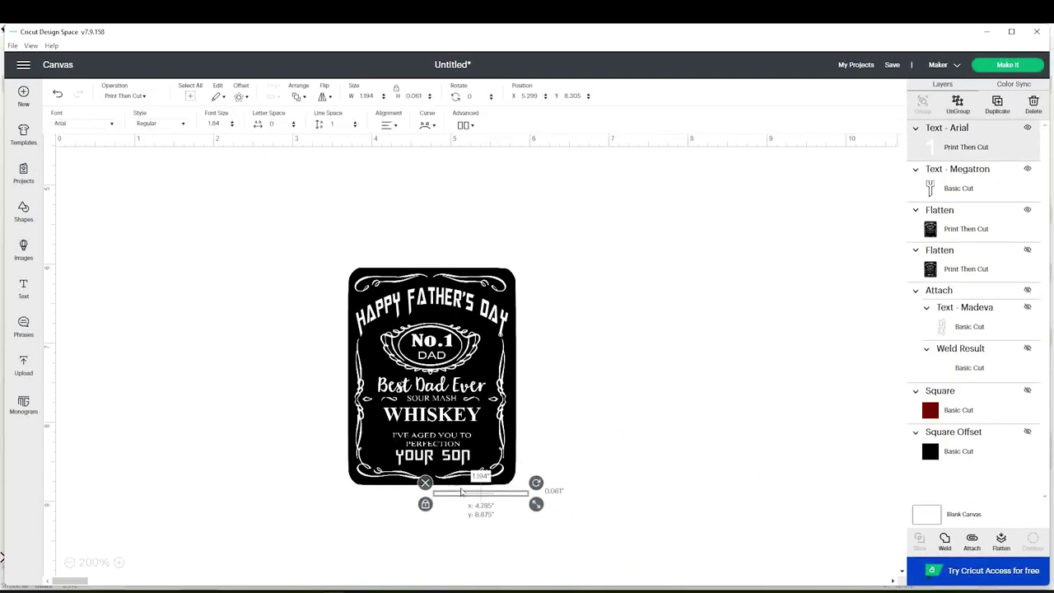
{"action": "left_click_drag", "start_coordinate": [496, 467], "coordinate": [450, 467]}
{"action": "left_click", "coordinate": [546, 517]}
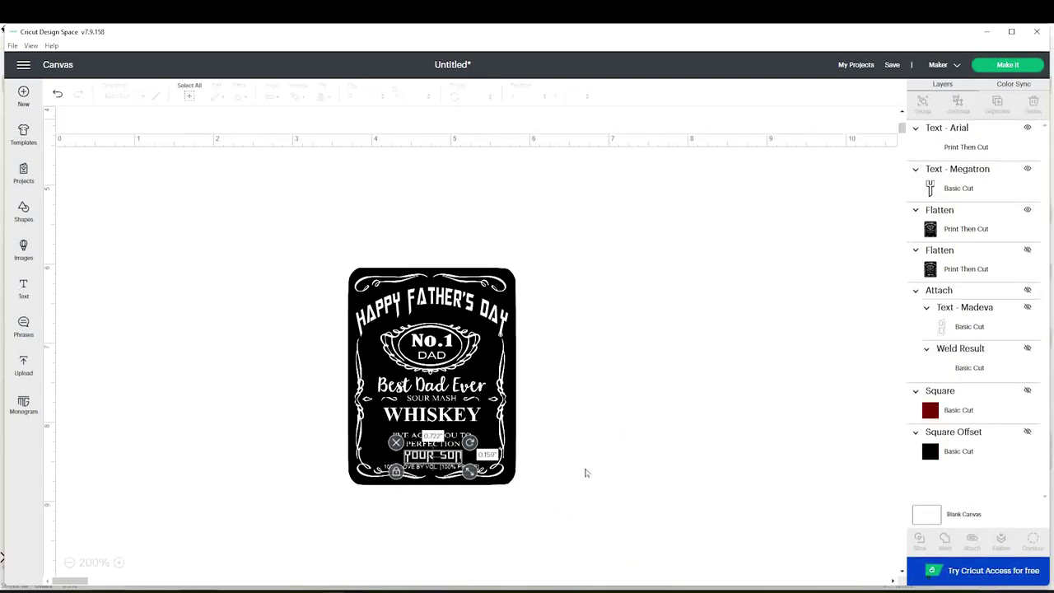
Step: Enlarge the "100% LOVE BY VOL. [100% PROOF]" line and fine-tune its placement beneath YOUR SON
{"action": "scroll", "coordinate": [533, 445], "scroll_direction": "up", "scroll_amount": 3}
{"action": "left_click", "coordinate": [533, 445]}
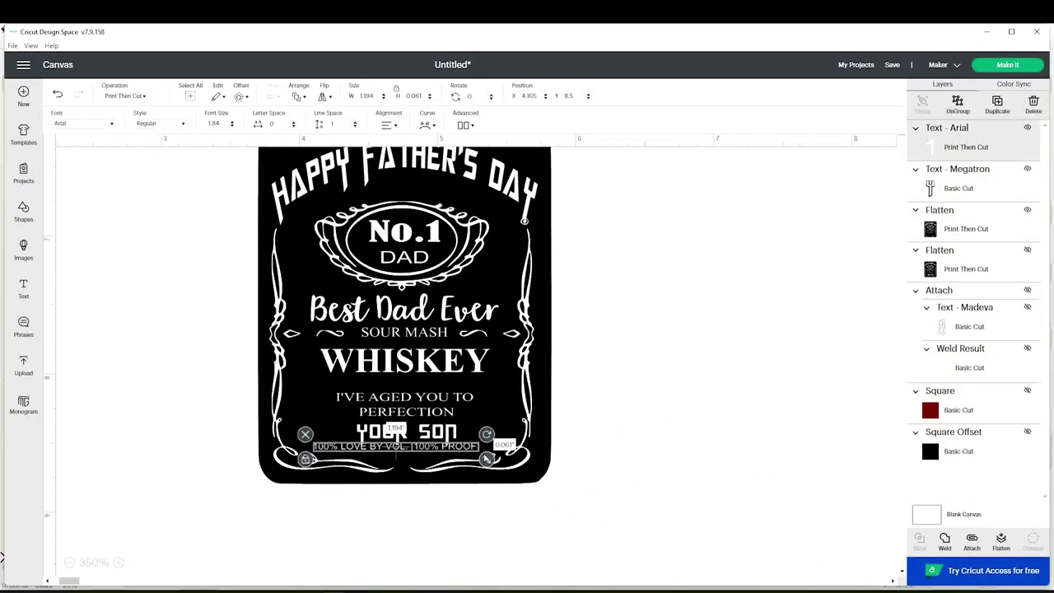
{"action": "left_click", "coordinate": [619, 442]}
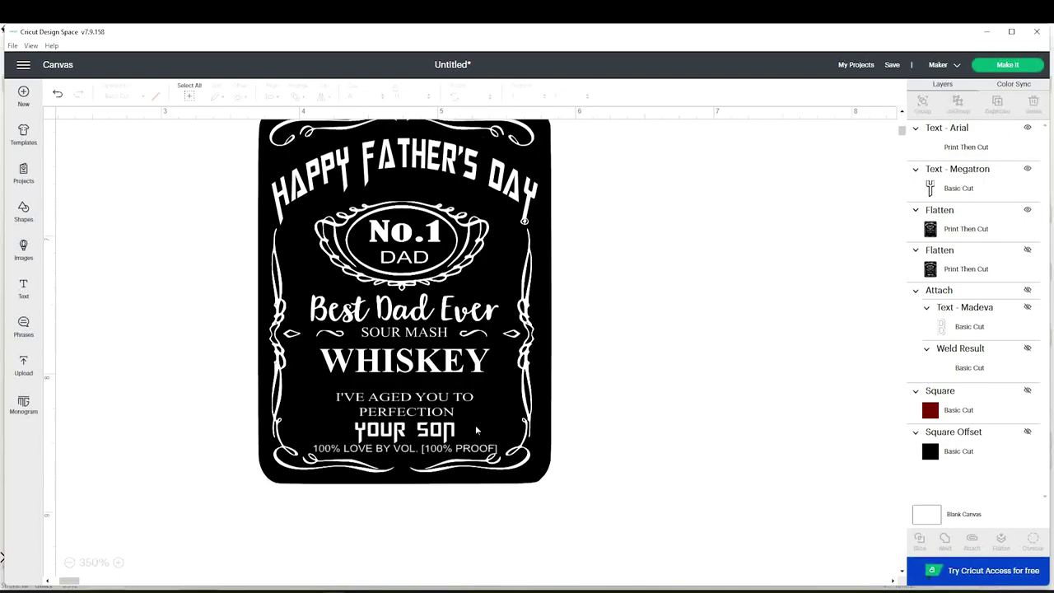
{"action": "left_click", "coordinate": [428, 448]}
{"action": "left_click", "coordinate": [649, 412]}
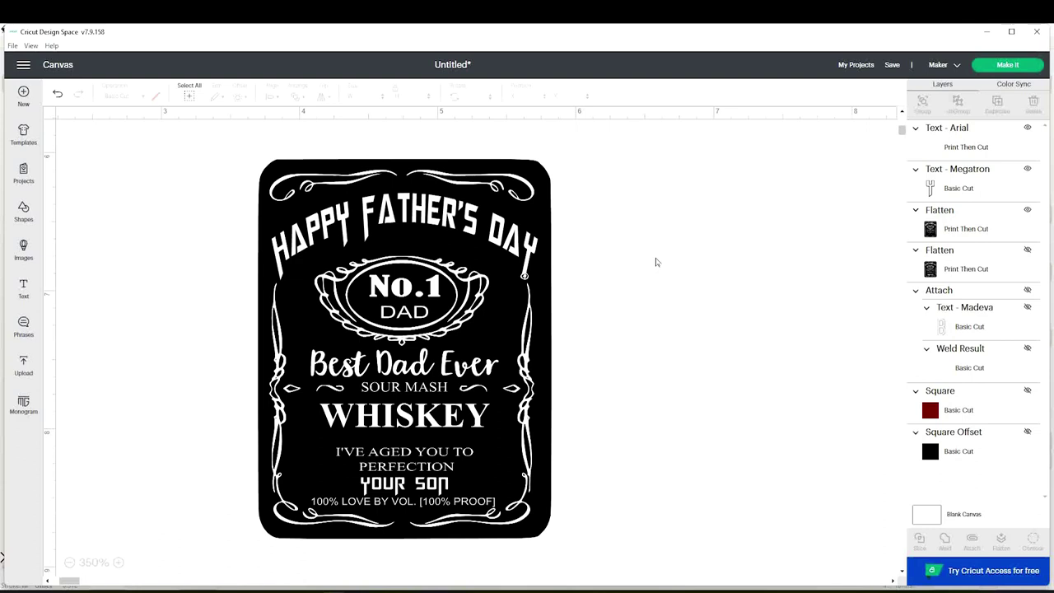
Step: Center all visible label elements horizontally and flatten them into a single Print Then Cut image
{"action": "left_click_drag", "start_coordinate": [249, 148], "coordinate": [576, 556]}
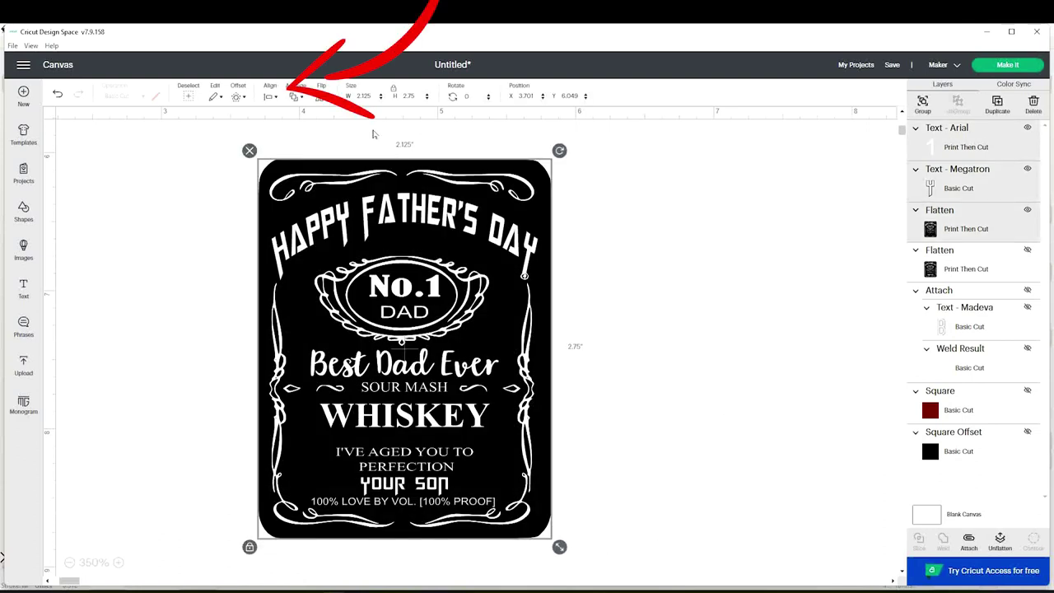
{"action": "left_click", "coordinate": [271, 97]}
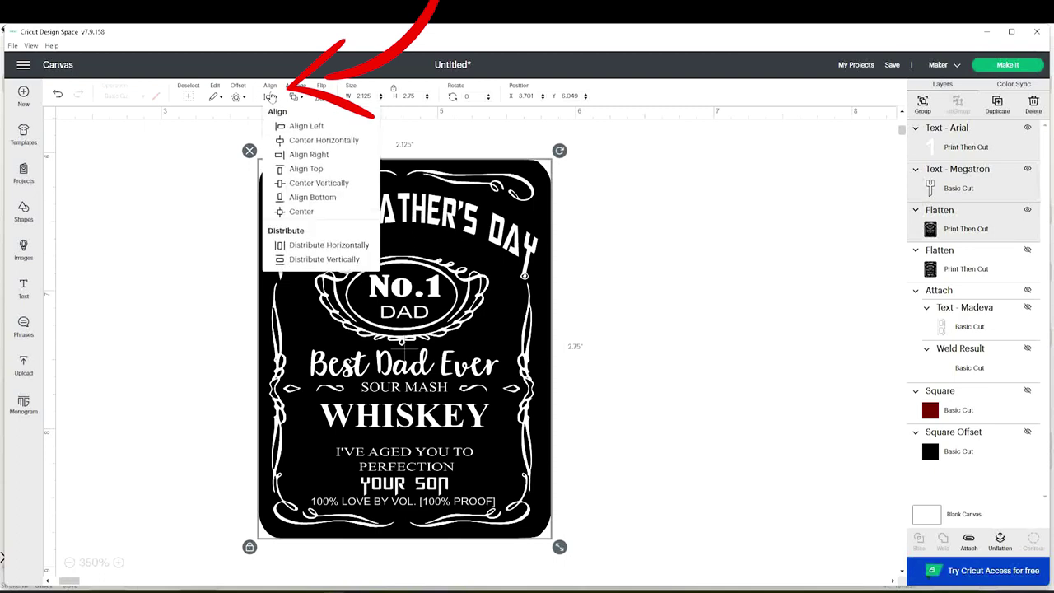
{"action": "left_click", "coordinate": [308, 146]}
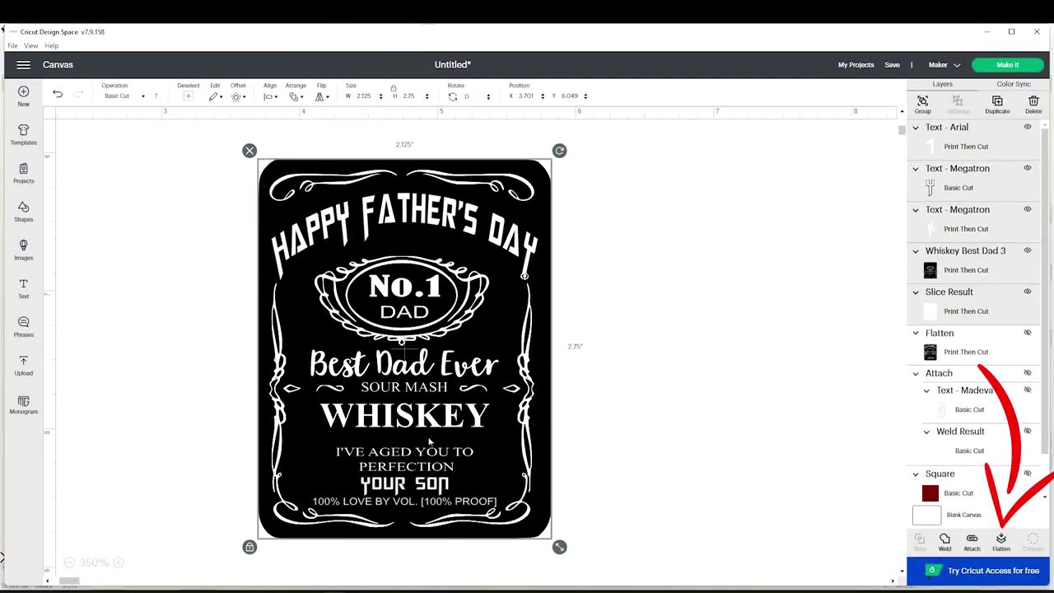
{"action": "left_click", "coordinate": [1000, 538]}
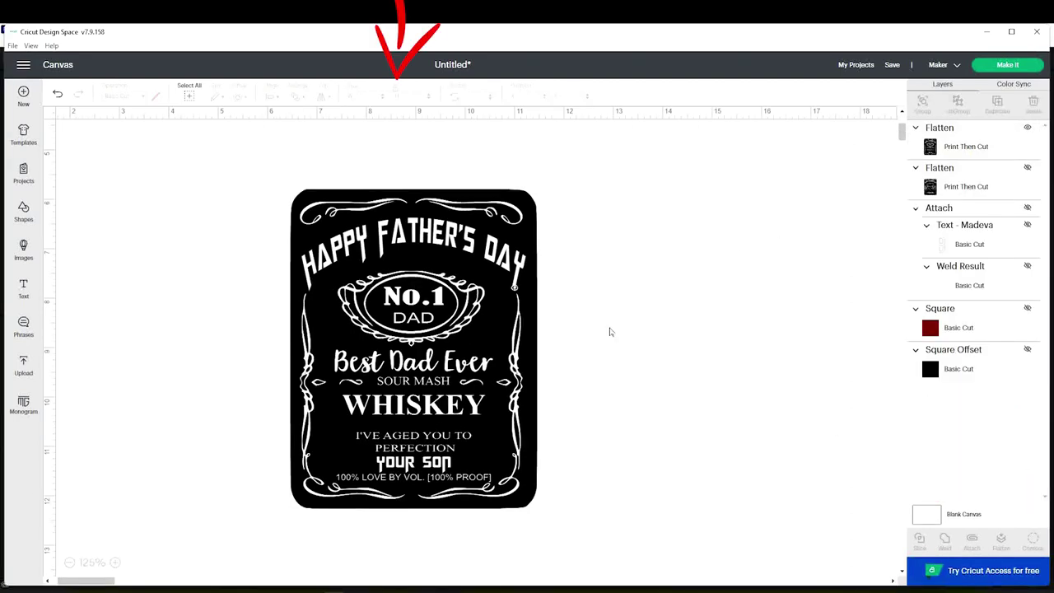
Step: Set the flattened label's size to 2.125 inches wide by 2.75 inches high
{"action": "left_click_drag", "start_coordinate": [264, 172], "coordinate": [578, 545]}
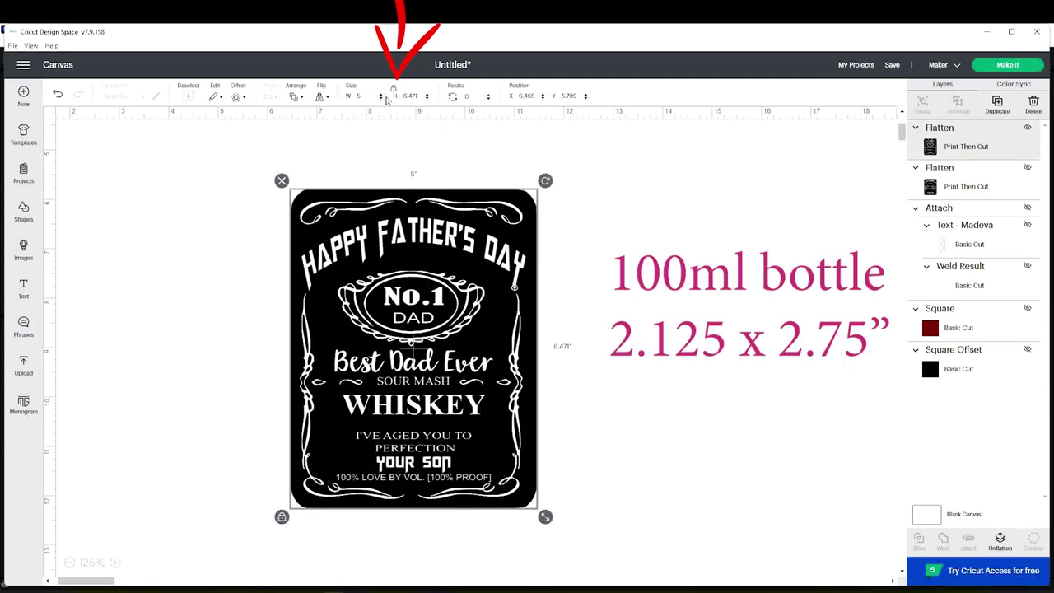
{"action": "left_click", "coordinate": [359, 96]}
{"action": "type", "text": "2.125"}
{"action": "left_click", "coordinate": [402, 96]}
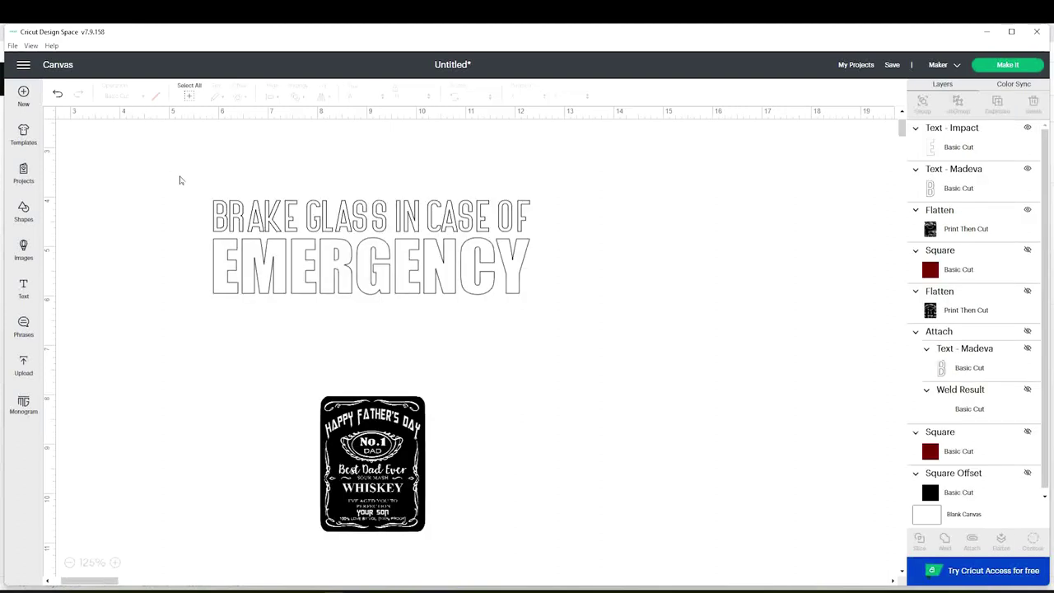
Step: Weld the "BRAKE GLASS IN CASE OF" and "EMERGENCY" text lines into a single shape
{"action": "left_click_drag", "start_coordinate": [173, 171], "coordinate": [546, 325]}
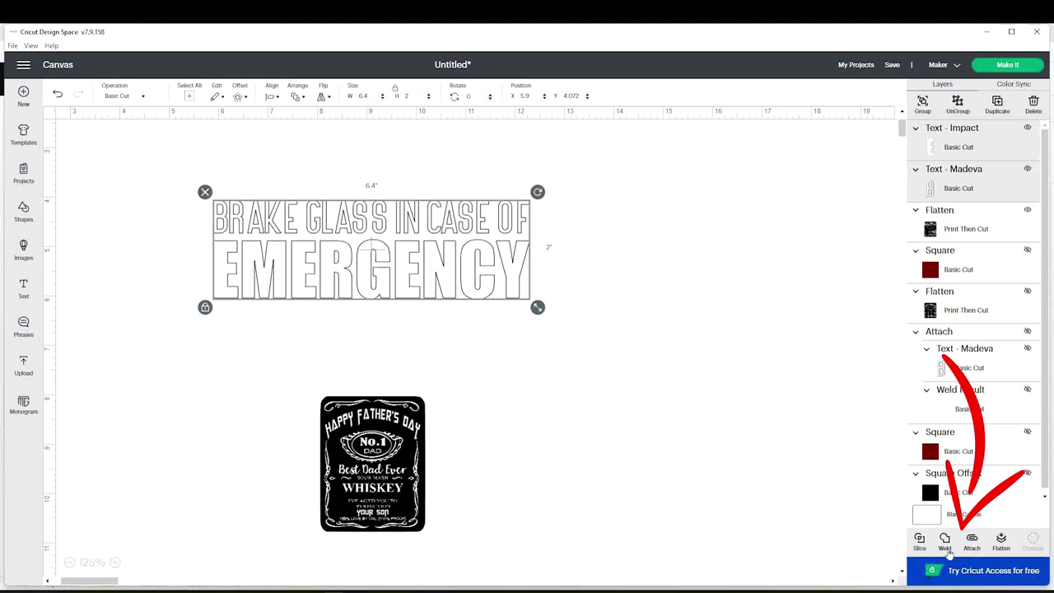
{"action": "left_click", "coordinate": [947, 551]}
Step: Unhide the flattened YOUR KIDS label and arrange it side by side with the YOUR SON label below the EMERGENCY lettering
{"action": "left_click_drag", "start_coordinate": [379, 495], "coordinate": [672, 280]}
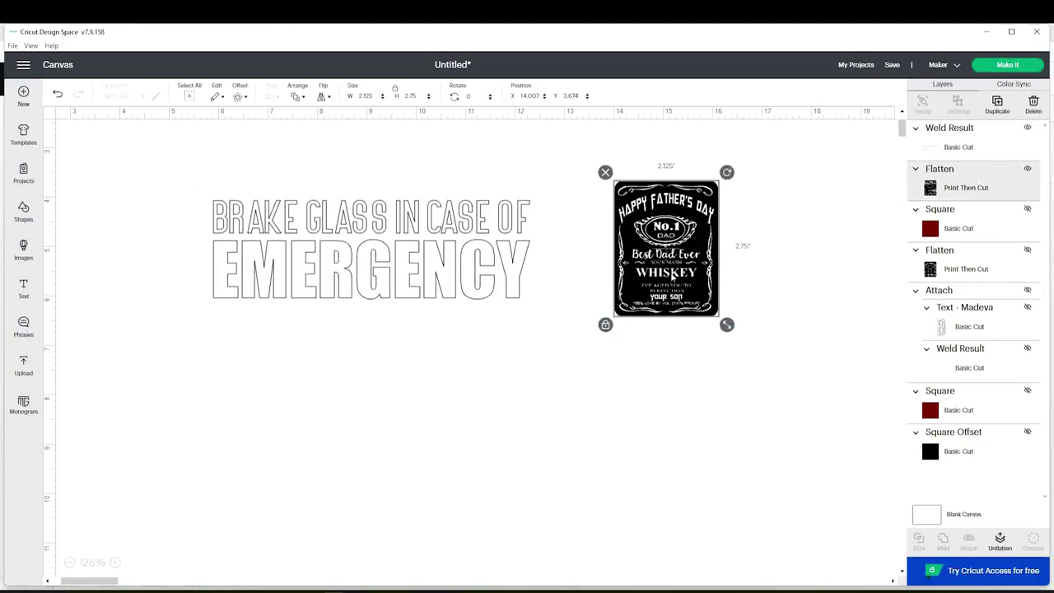
{"action": "left_click", "coordinate": [1028, 251]}
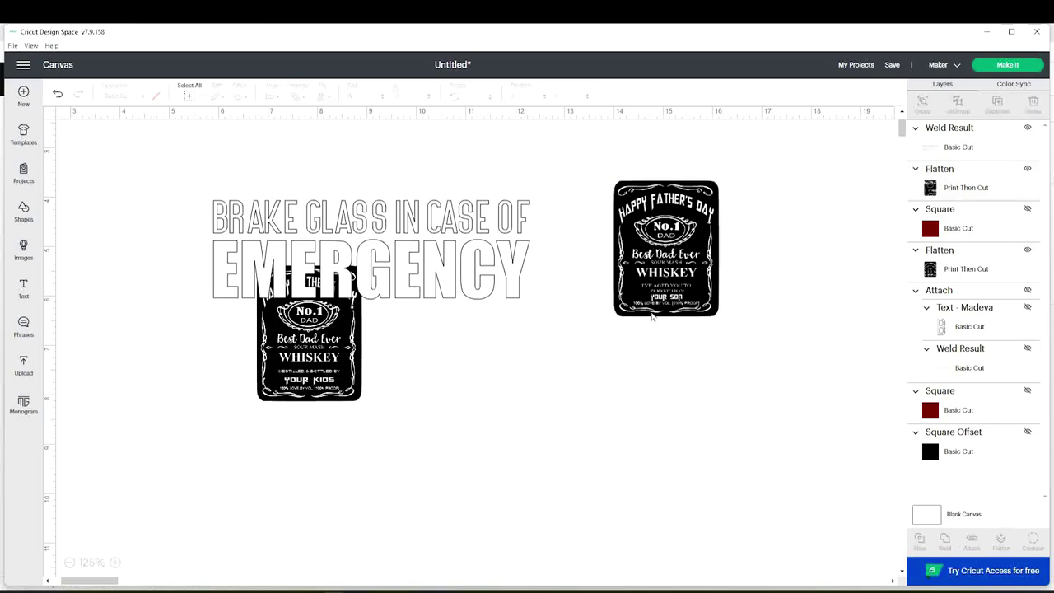
{"action": "left_click_drag", "start_coordinate": [670, 255], "coordinate": [649, 402]}
{"action": "left_click_drag", "start_coordinate": [337, 380], "coordinate": [543, 442]}
{"action": "left_click", "coordinate": [696, 416]}
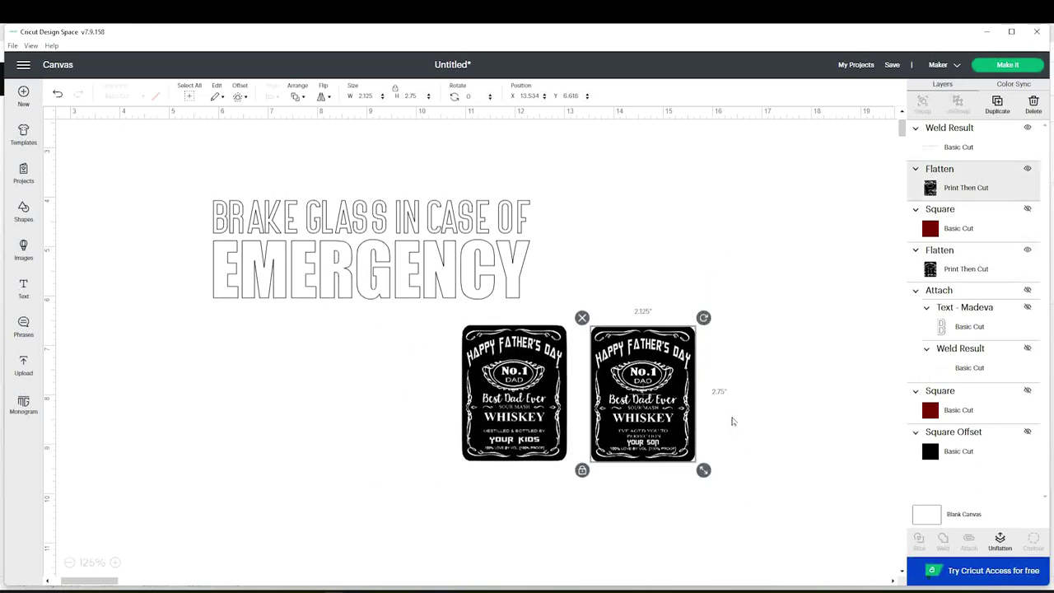
{"action": "left_click", "coordinate": [717, 277]}
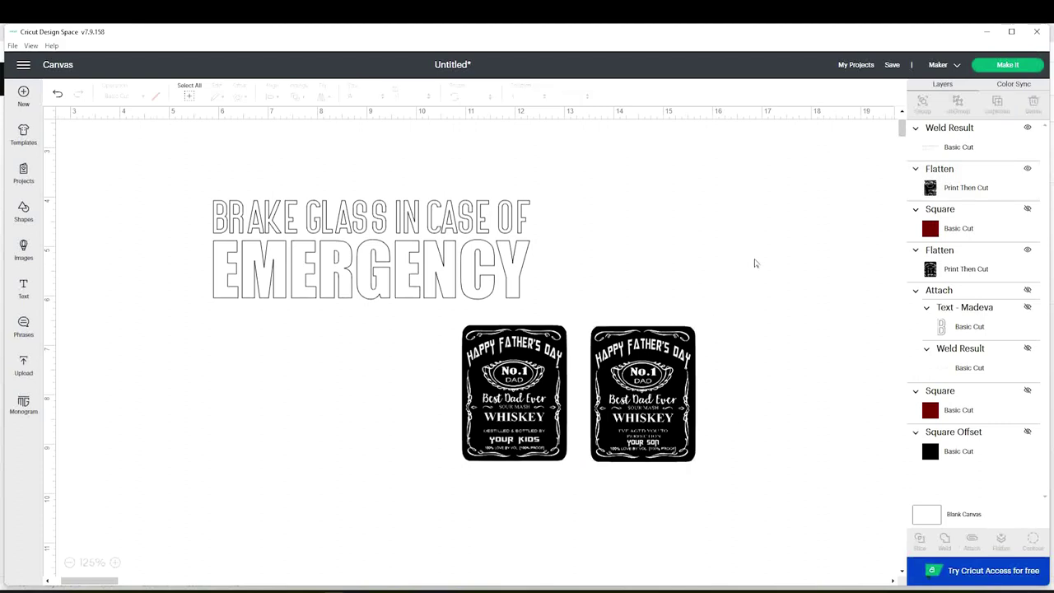
Step: Send the Print Then Cut labels to the printer with Add Bleed turned off and Use System Dialog turned on
{"action": "left_click", "coordinate": [1007, 65]}
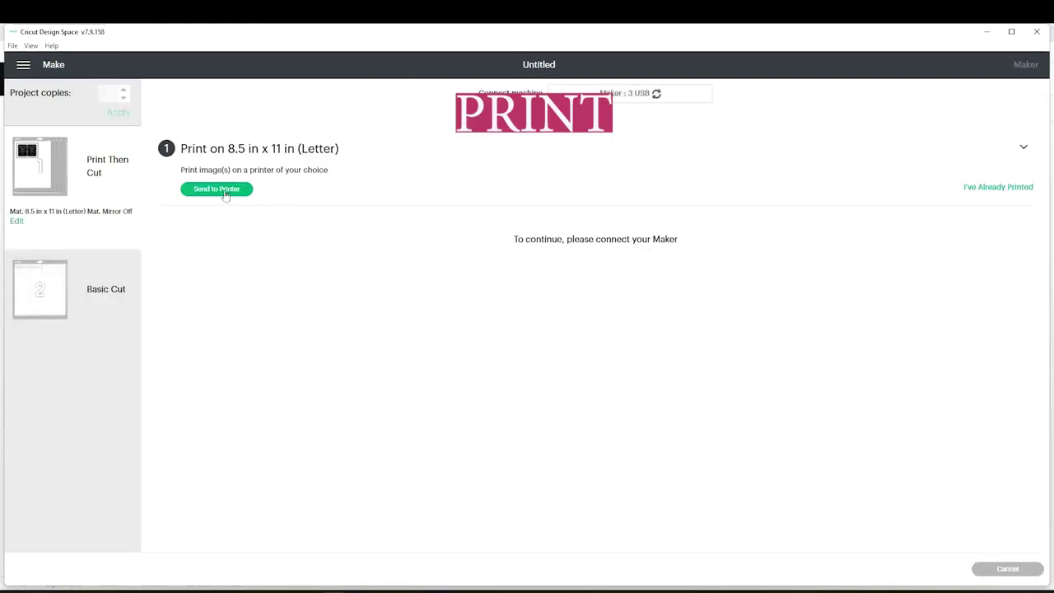
{"action": "left_click", "coordinate": [223, 192]}
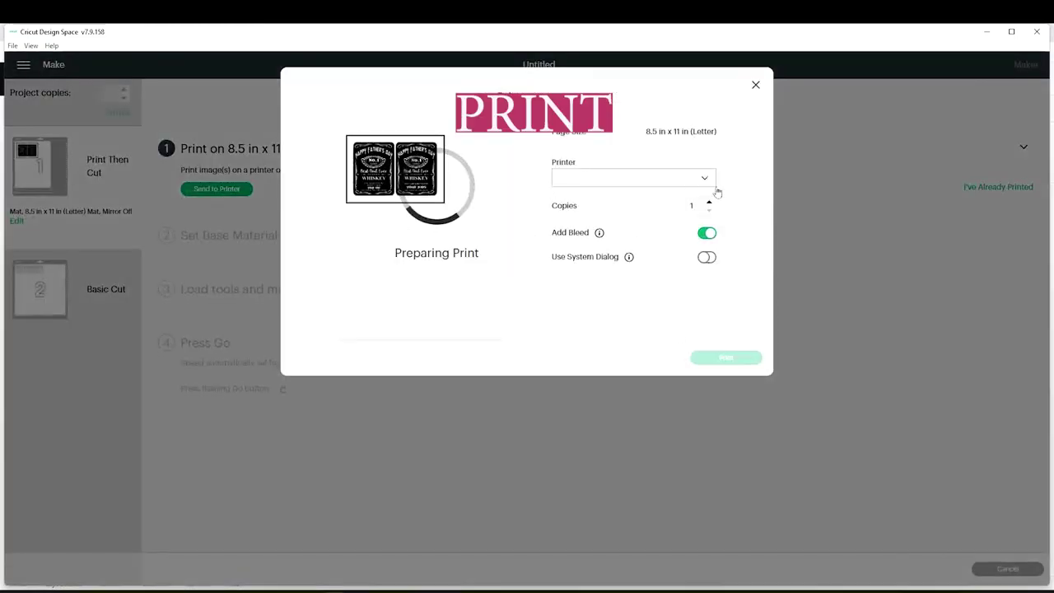
{"action": "left_click", "coordinate": [710, 236]}
{"action": "left_click", "coordinate": [706, 259]}
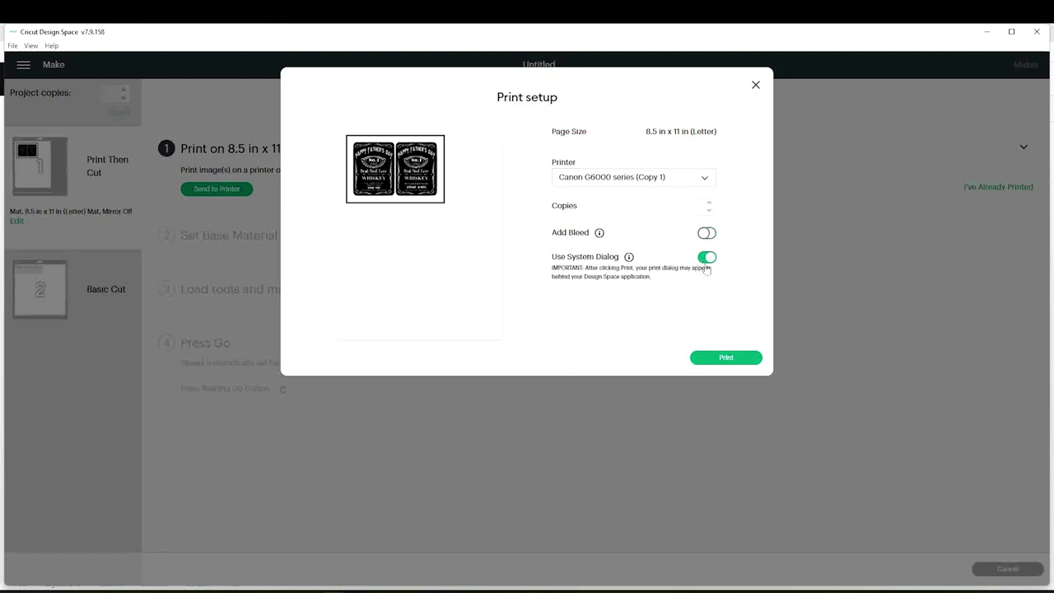
{"action": "left_click", "coordinate": [732, 359]}
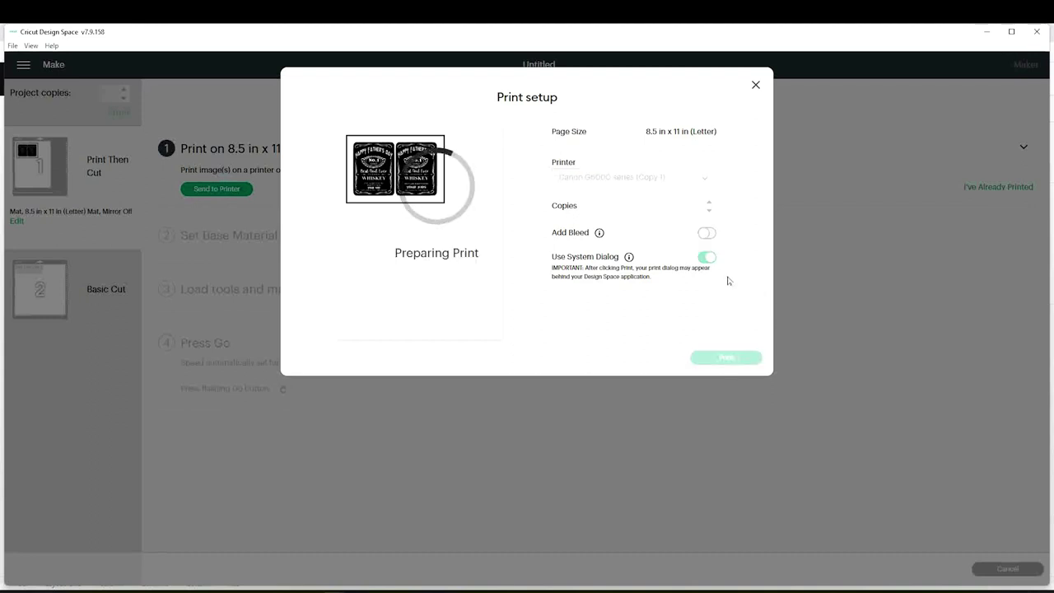
Step: Print the label sheet on the Canon G6000 series printer with the media type set to Photo Paper Plus Glossy II
{"action": "left_click_drag", "start_coordinate": [143, 41], "coordinate": [464, 176]}
{"action": "key", "text": "Up"}
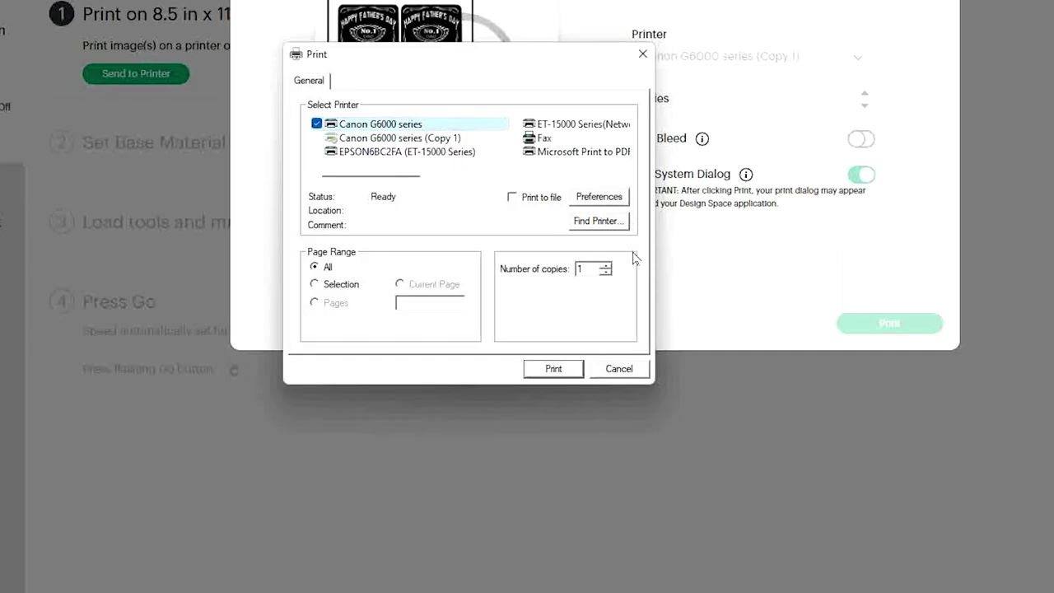
{"action": "left_click", "coordinate": [617, 200]}
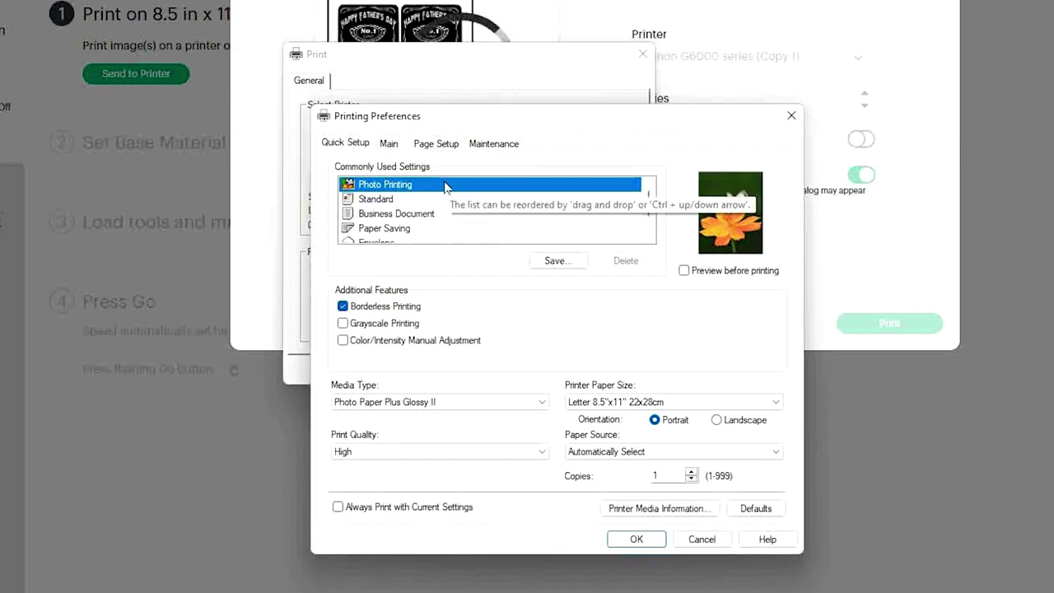
{"action": "left_click", "coordinate": [541, 403]}
{"action": "mouse_move", "coordinate": [449, 439]}
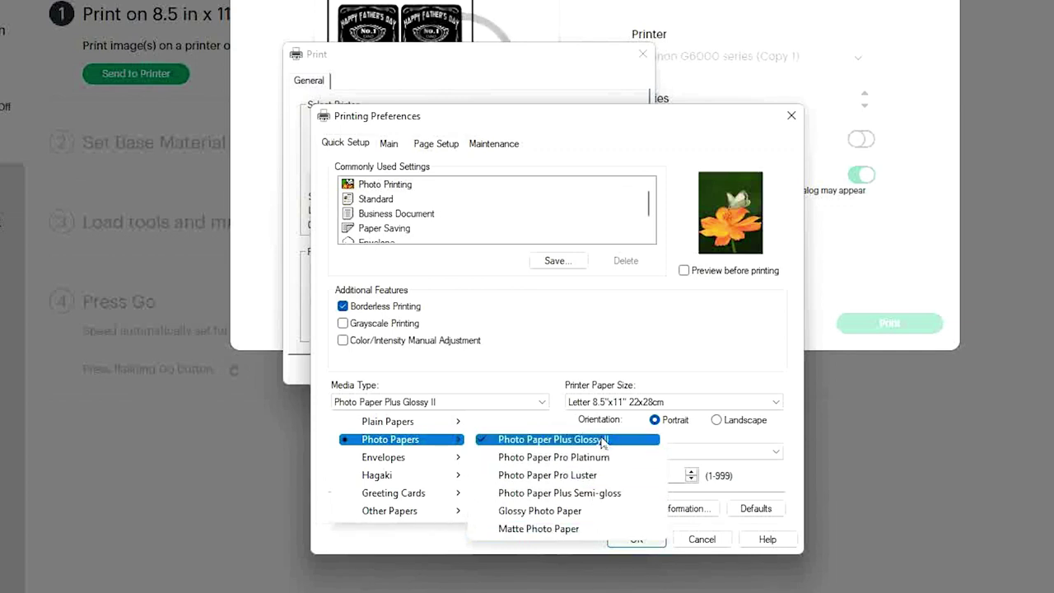
{"action": "left_click", "coordinate": [603, 441]}
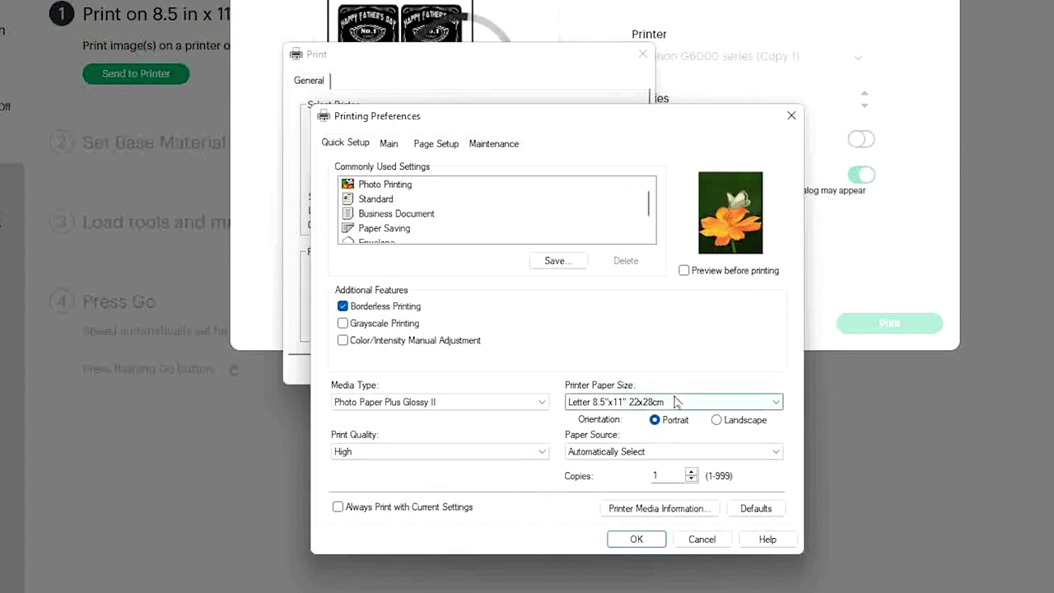
{"action": "left_click", "coordinate": [644, 542]}
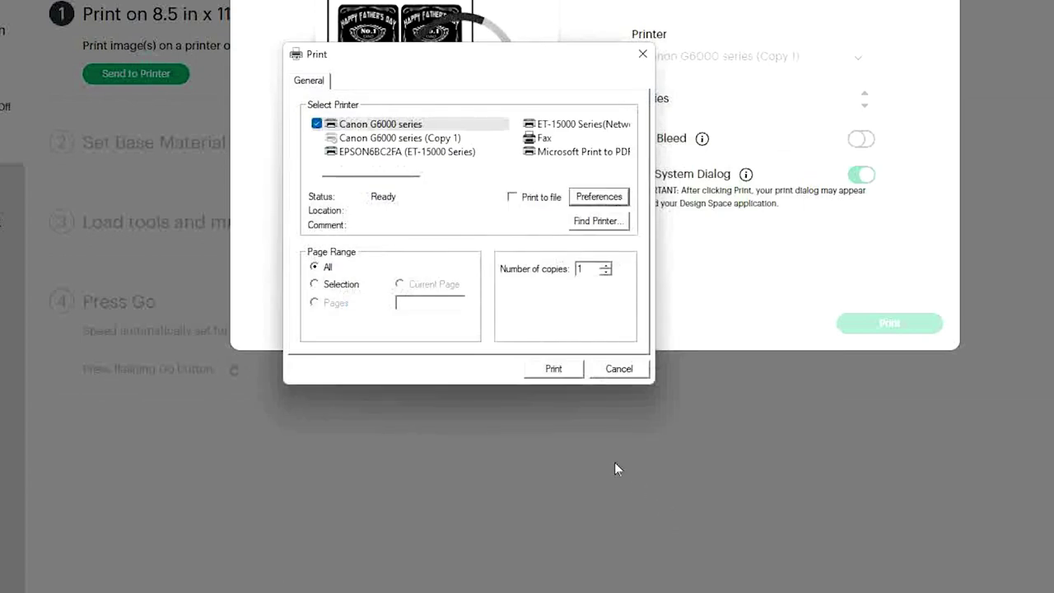
{"action": "left_click", "coordinate": [555, 369]}
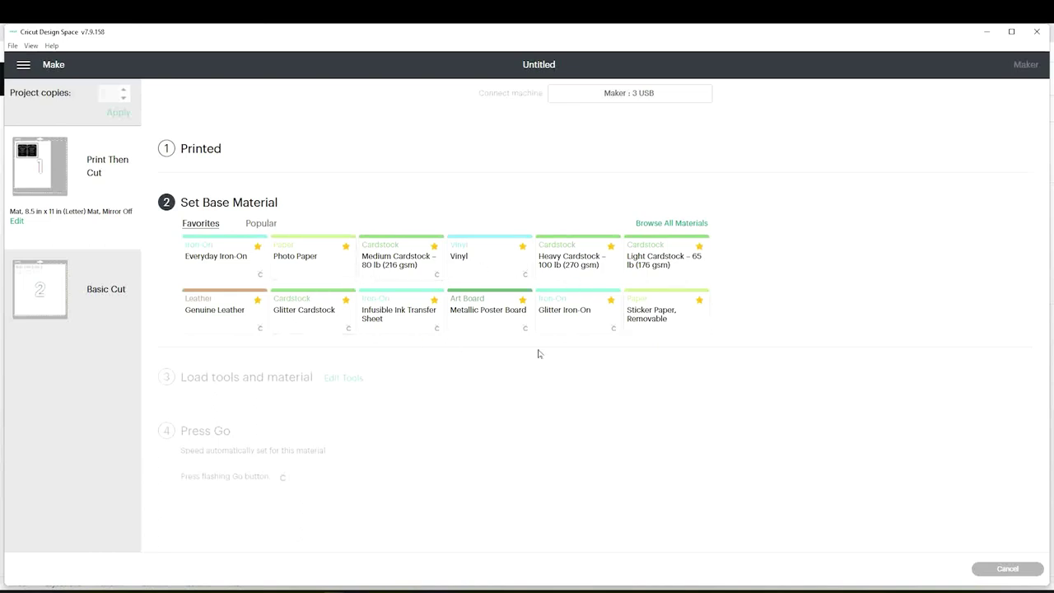
Step: Search the full list of base materials for "sticker"
{"action": "left_click", "coordinate": [672, 223]}
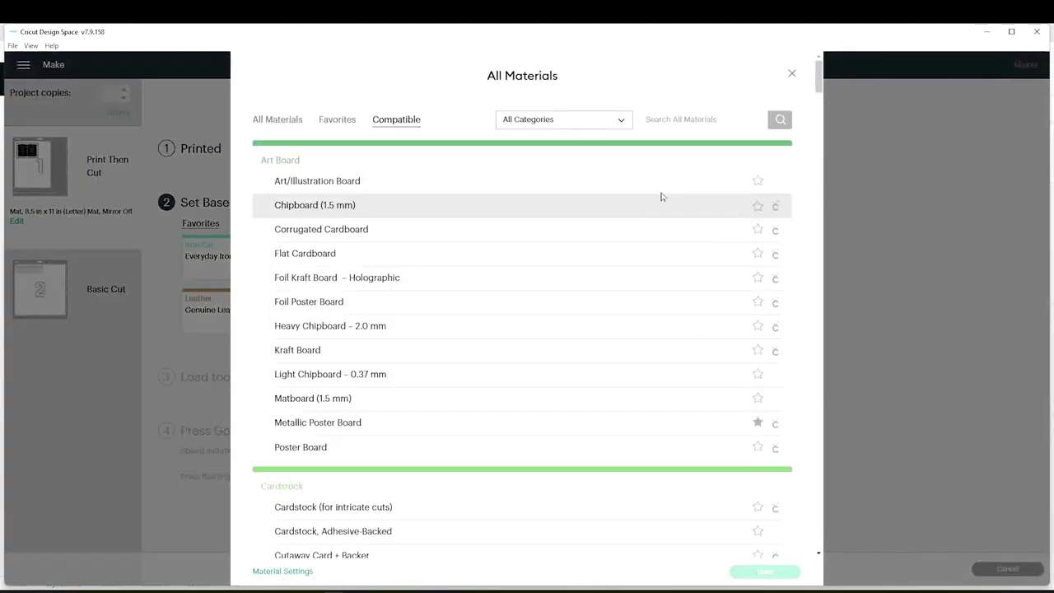
{"action": "left_click", "coordinate": [677, 120]}
{"action": "type", "text": "sticker"}
{"action": "key", "text": "Return"}
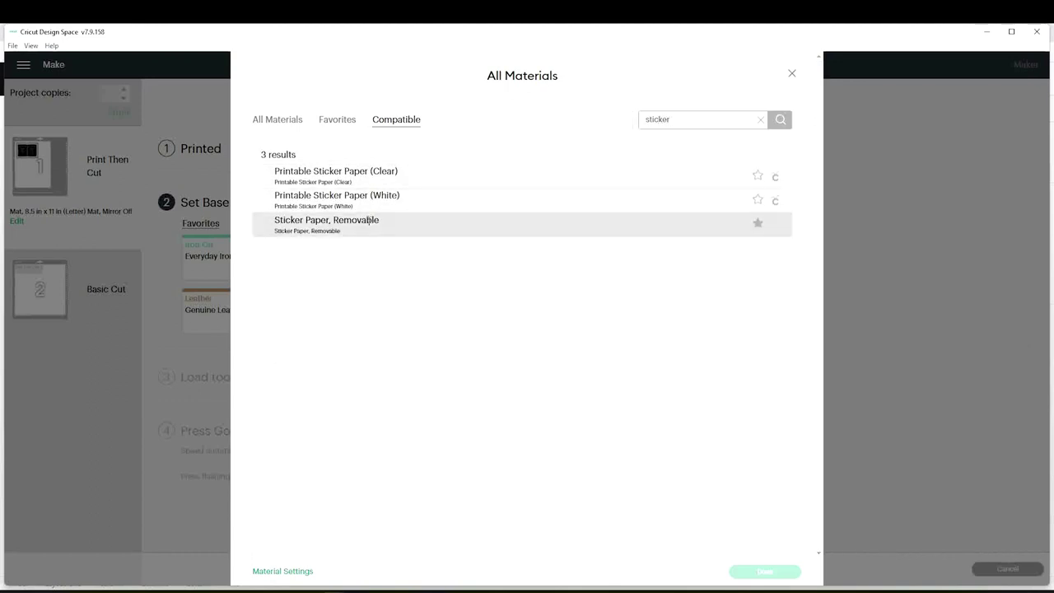